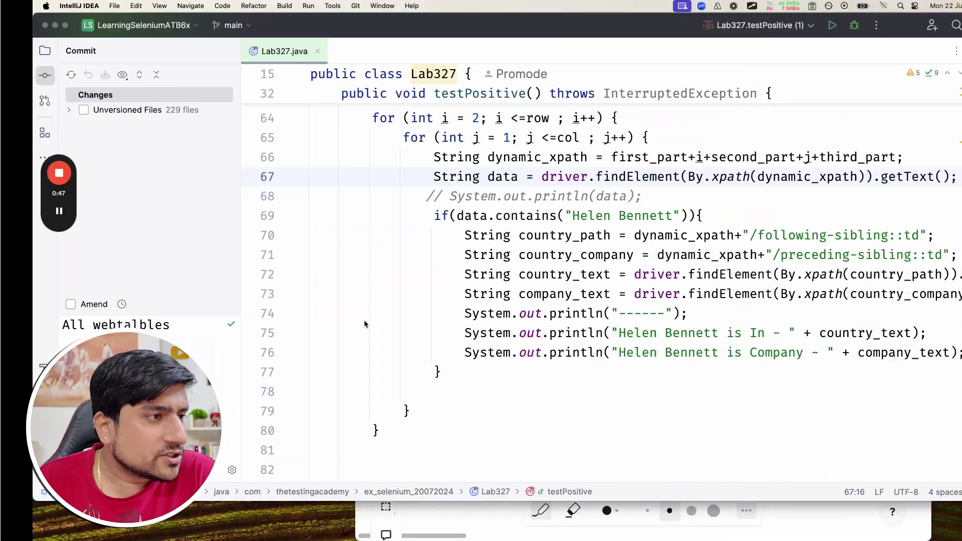
- Expand the LinkedIn Headline topic in Xmind to reveal its resume-based headline prompt
key("super+Tab")
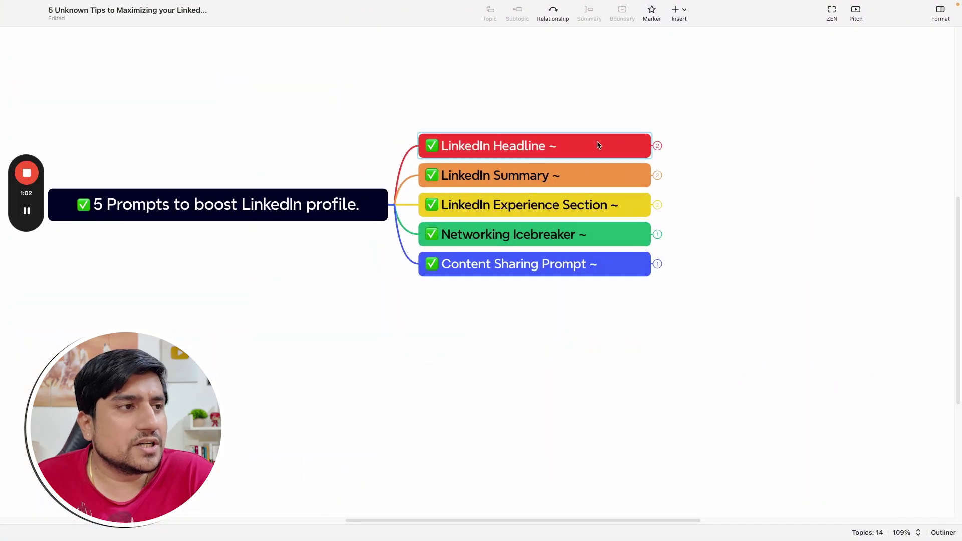
left_click(658, 146)
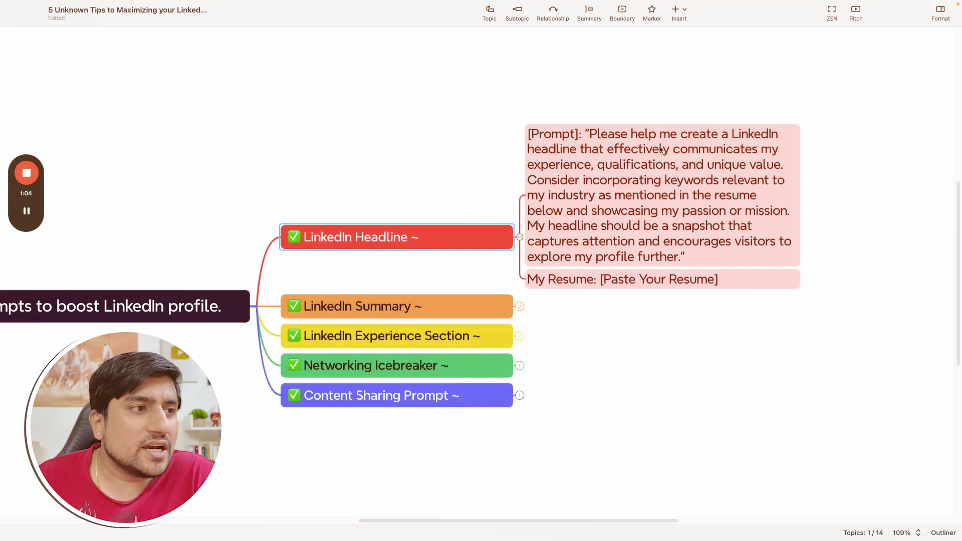
left_click(660, 149)
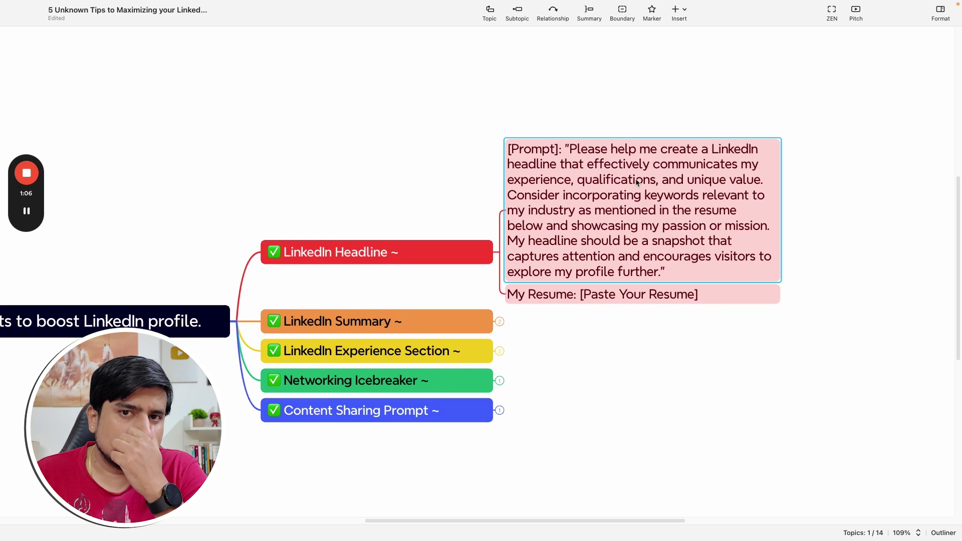
key("ctrl+Right")
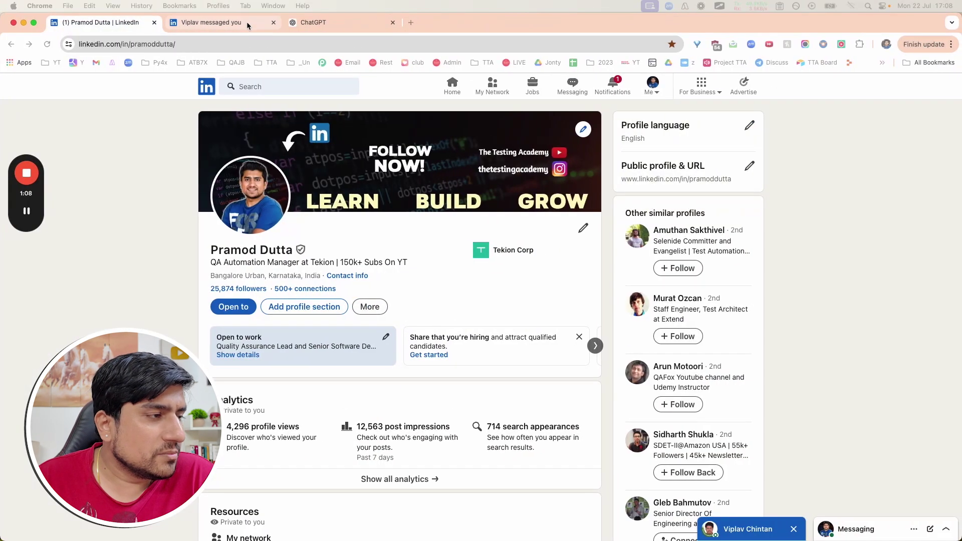
- Open LinkedIn's Edit intro form to view the current headline, keeping the Tekion Corp position
key("super+2")
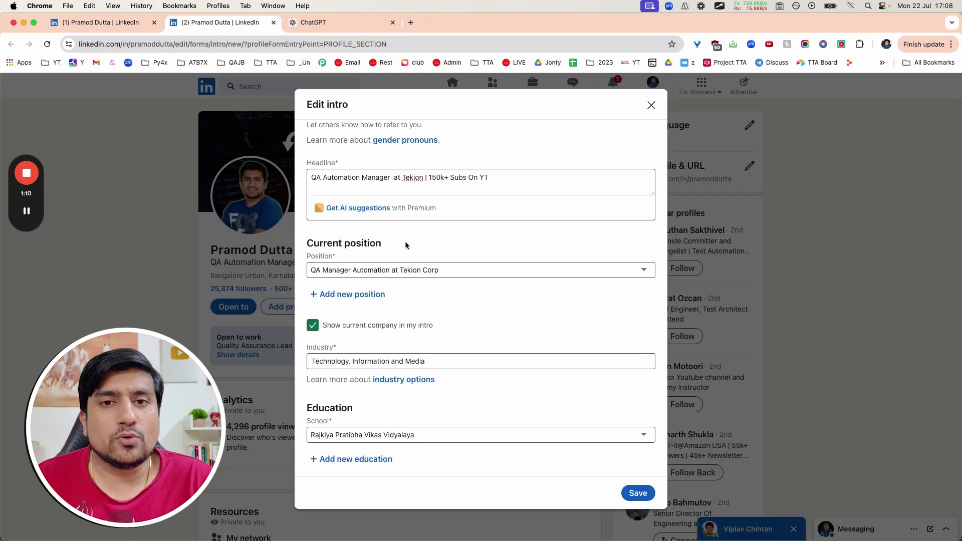
key("super+1")
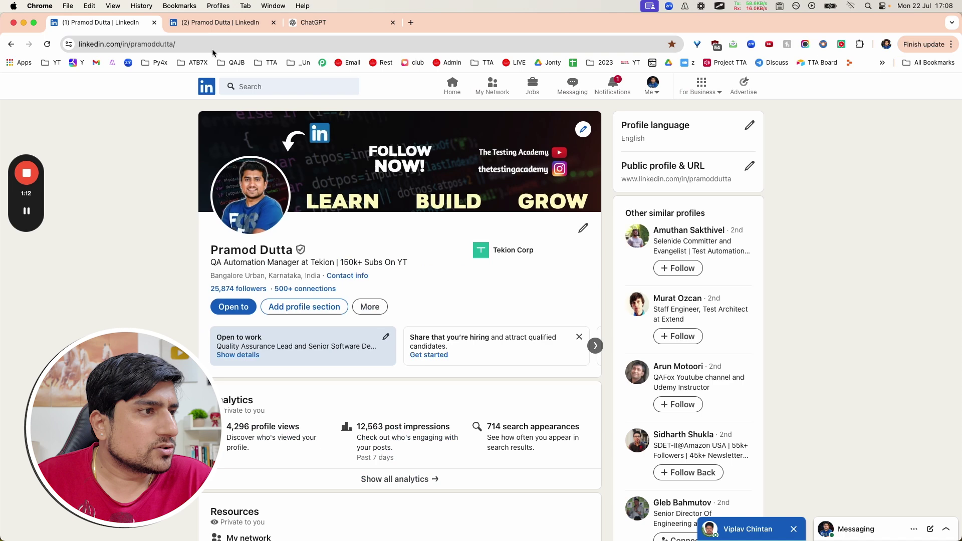
left_click(583, 228)
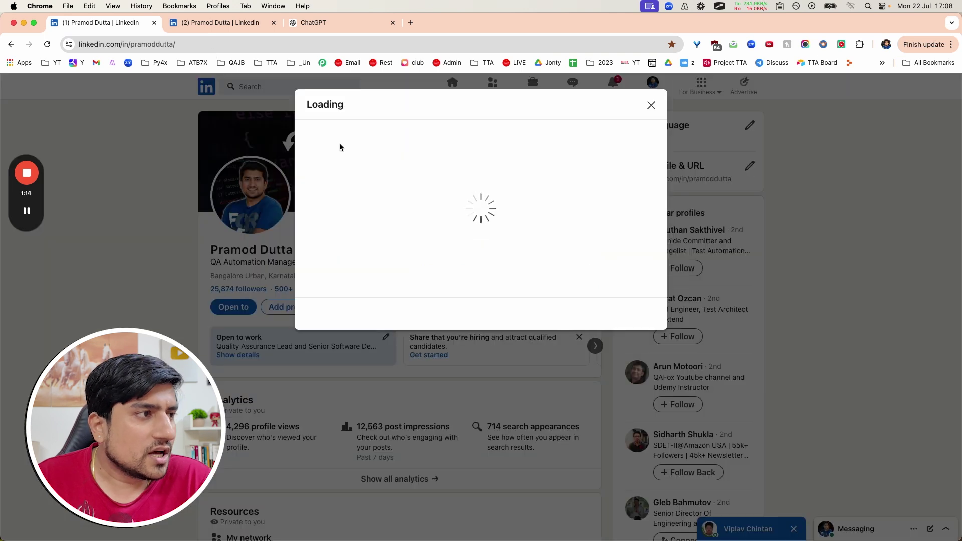
key("super+2")
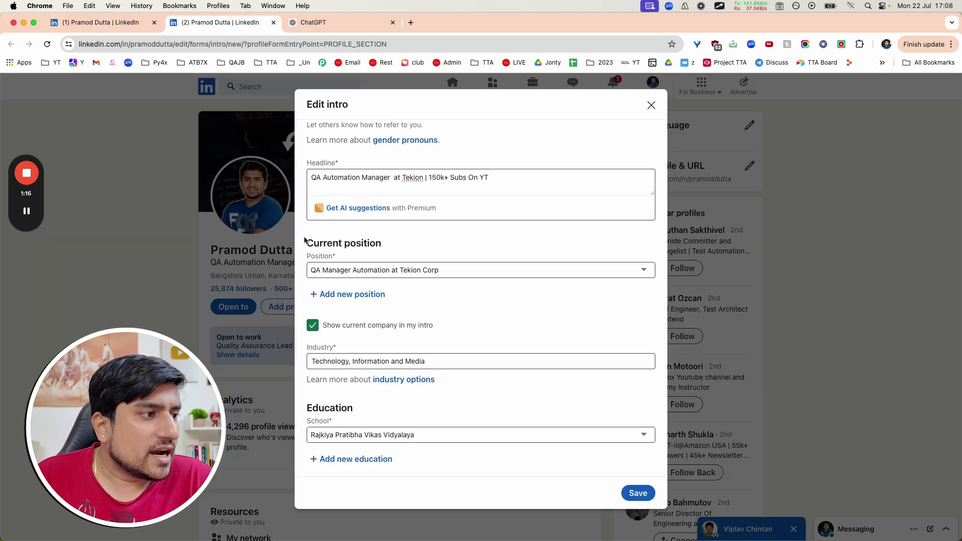
left_click(448, 274)
left_click(332, 270)
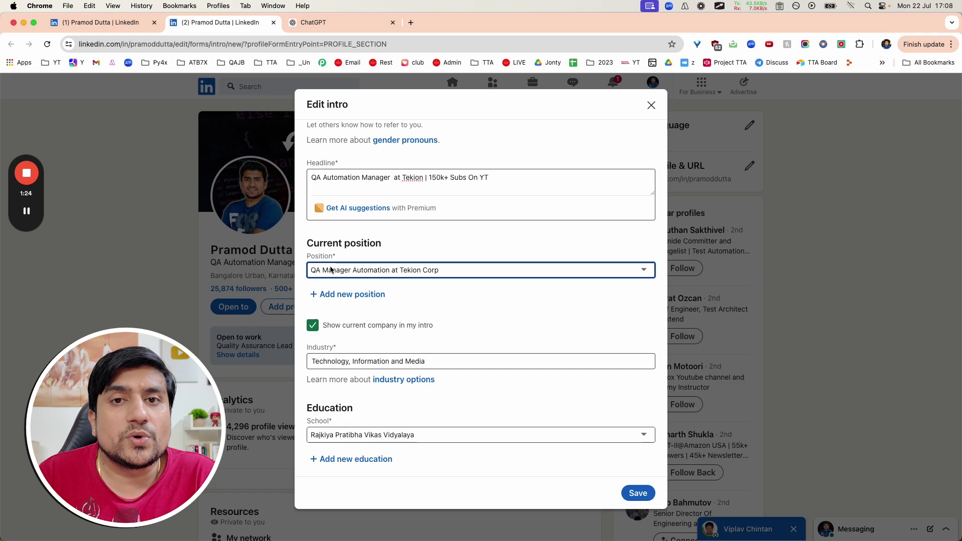
key("ctrl+Left")
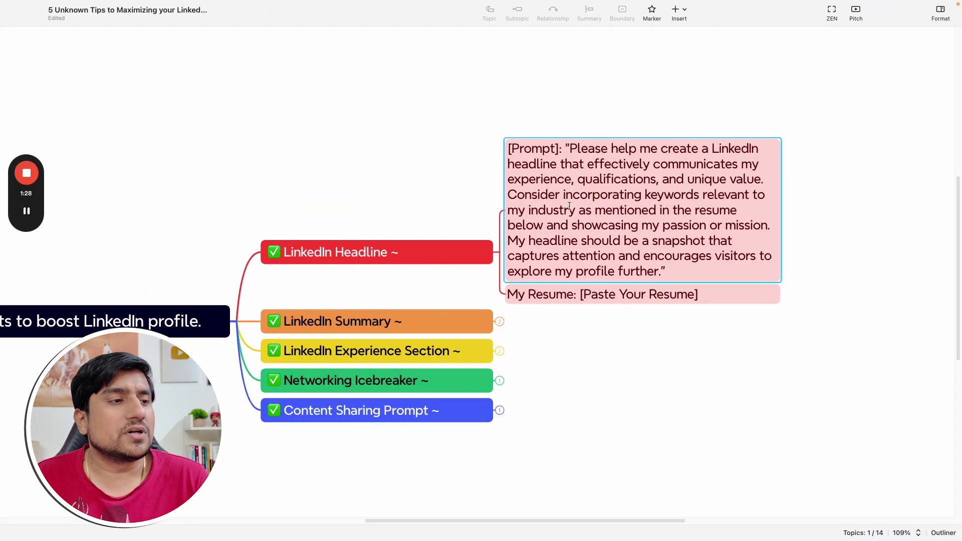
- In the ChatGPT conversation, select the sent headline prompt and the generated resume-based headline
key("ctrl+Up")
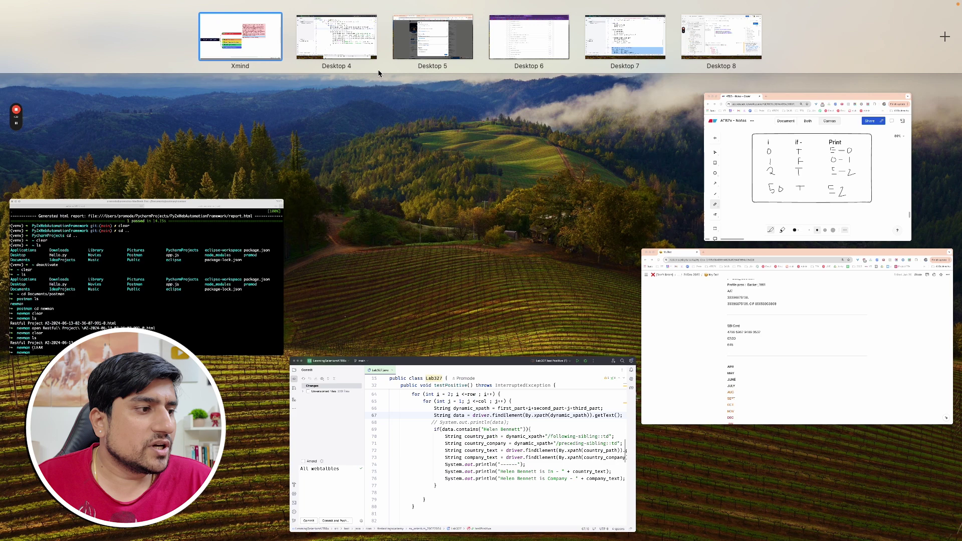
left_click(432, 37)
left_click(303, 23)
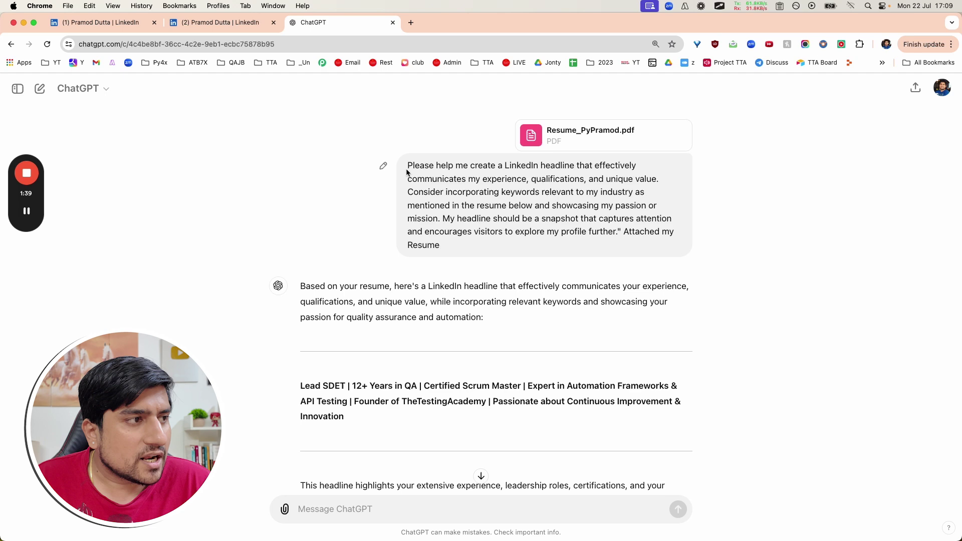
left_click_drag(408, 167, 445, 248)
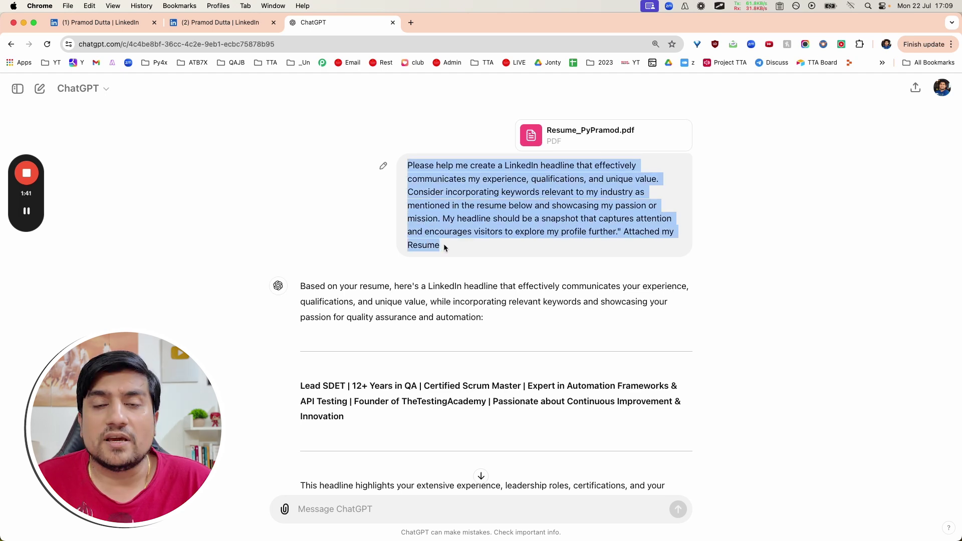
scroll(443, 244, "down", 5)
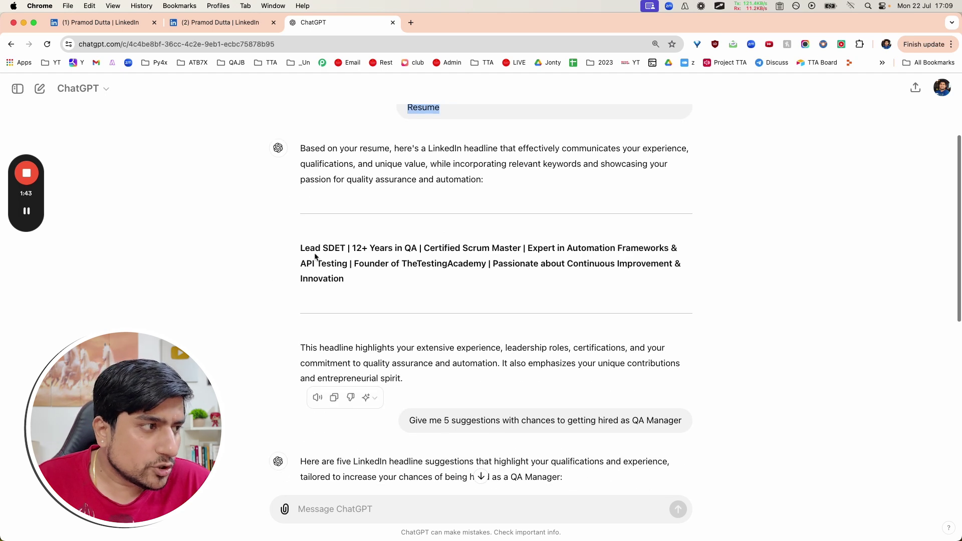
left_click_drag(301, 250, 351, 282)
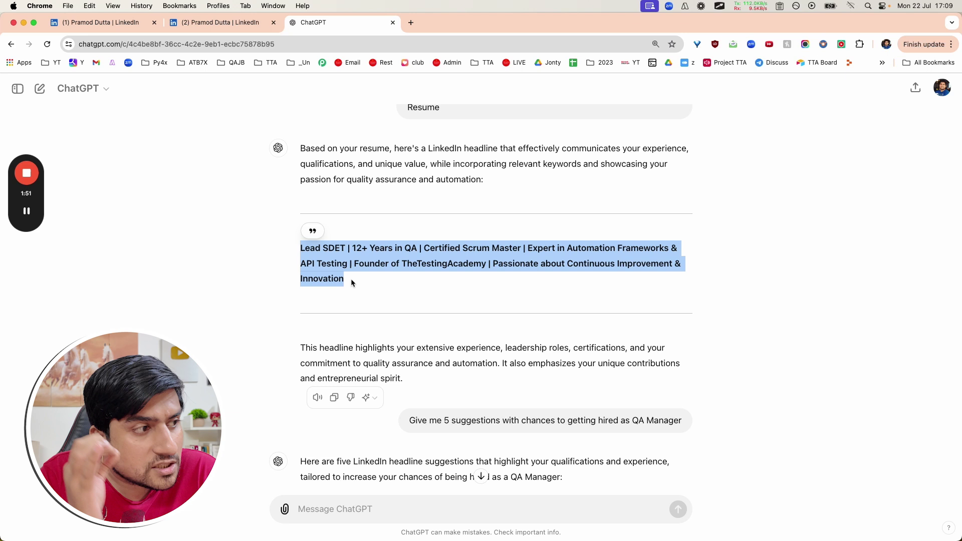
left_click(302, 250)
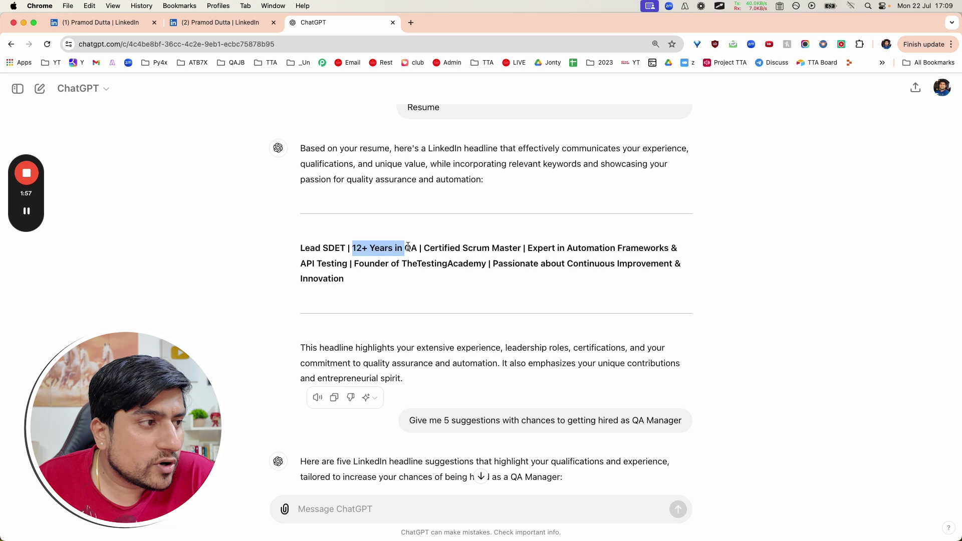
left_click_drag(425, 248, 410, 284)
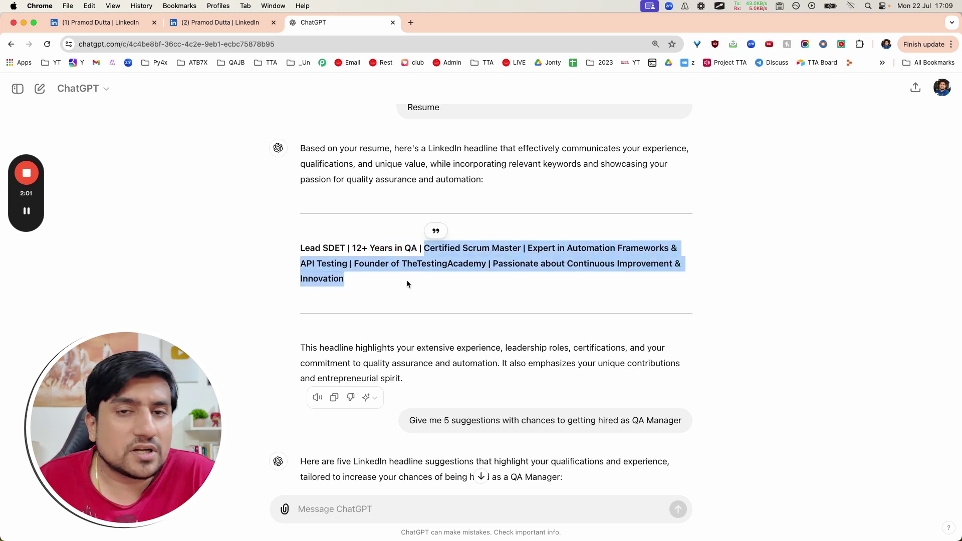
- Select the five QA Manager headline suggestions and the LinkedIn summary prompt text
scroll(407, 284, "down", 10)
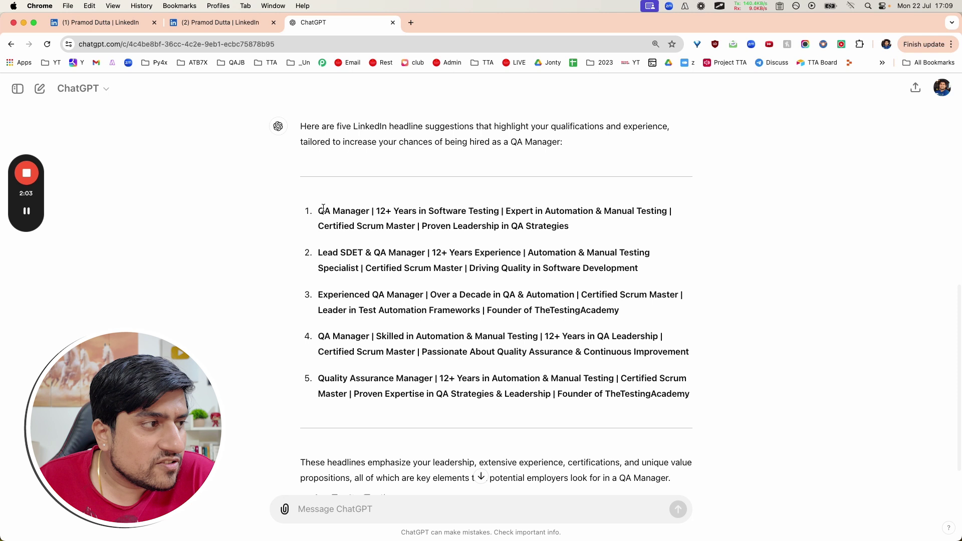
left_click_drag(324, 209, 643, 394)
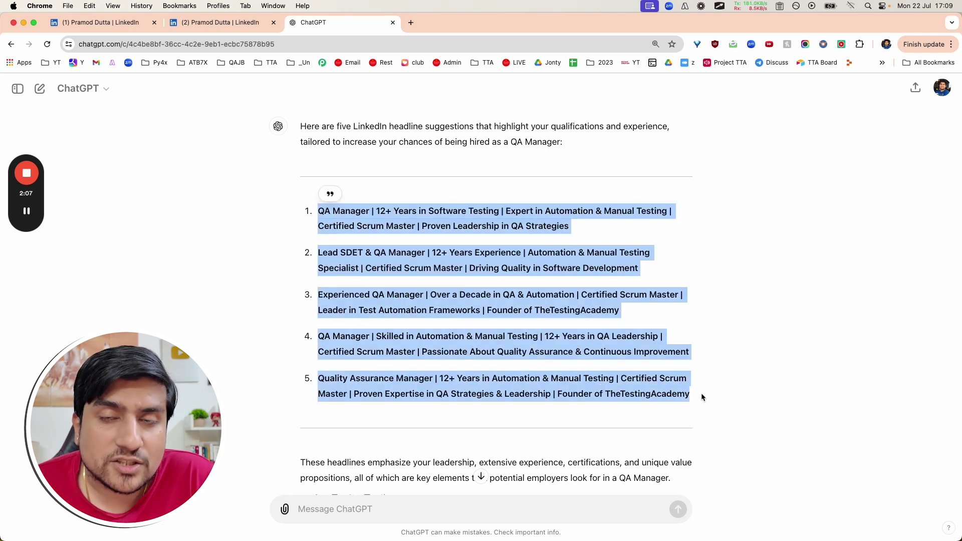
scroll(701, 394, "up", 3)
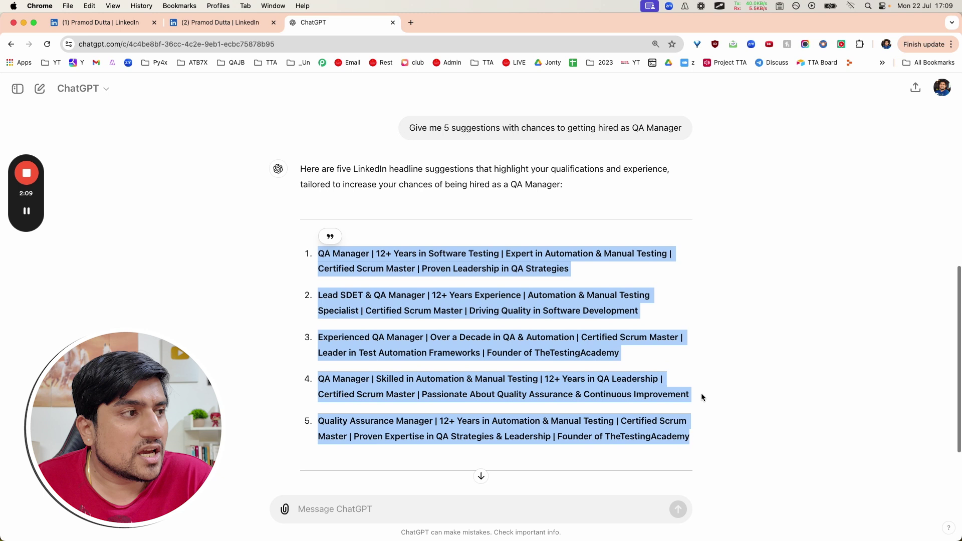
left_click(693, 285)
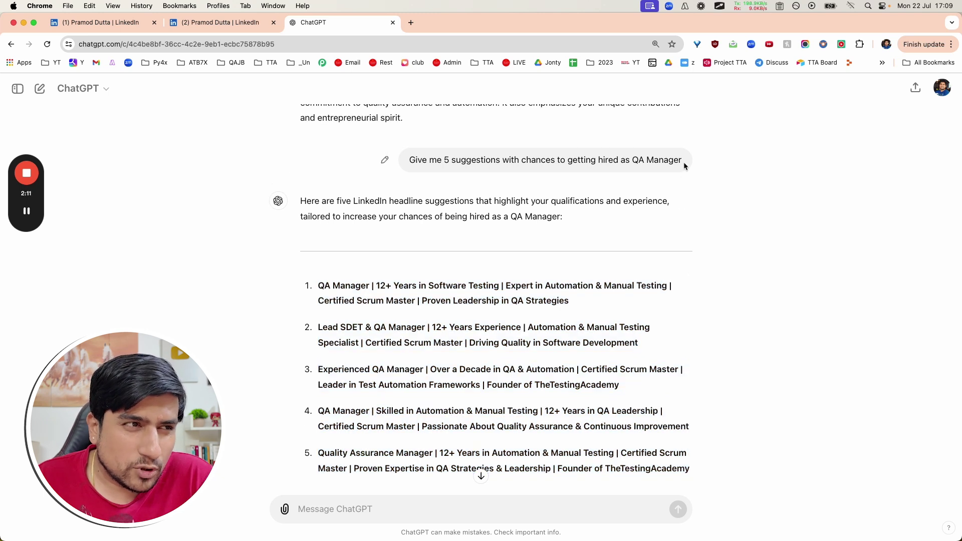
left_click_drag(685, 165, 634, 164)
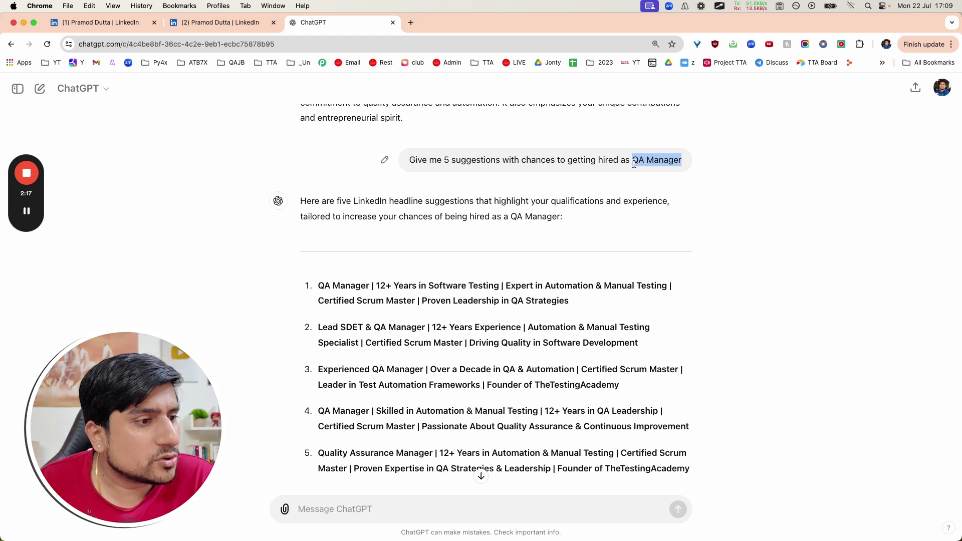
scroll(579, 321, "down", 3)
left_click_drag(691, 378, 350, 219)
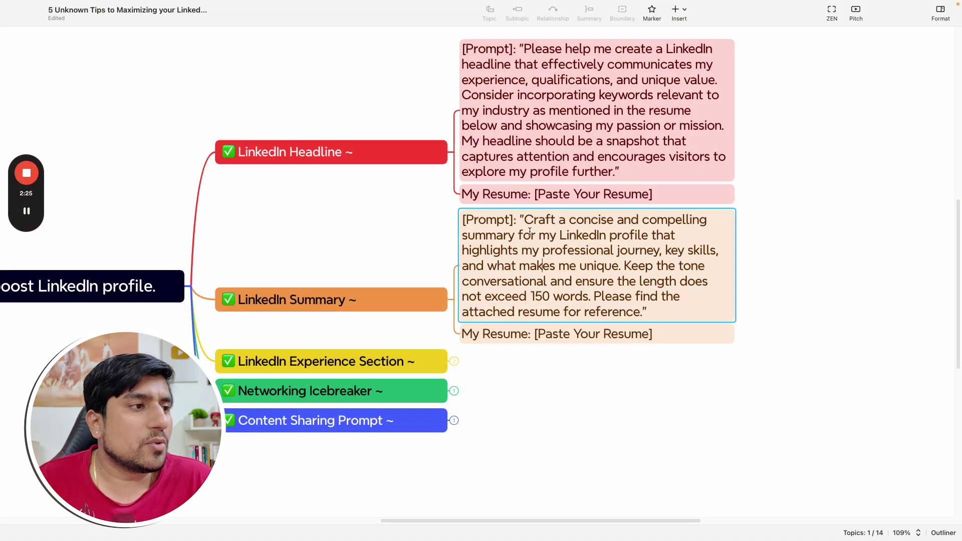
left_click_drag(525, 220, 664, 318)
key("super+c")
key("ctrl+Right")
key("ctrl+Right")
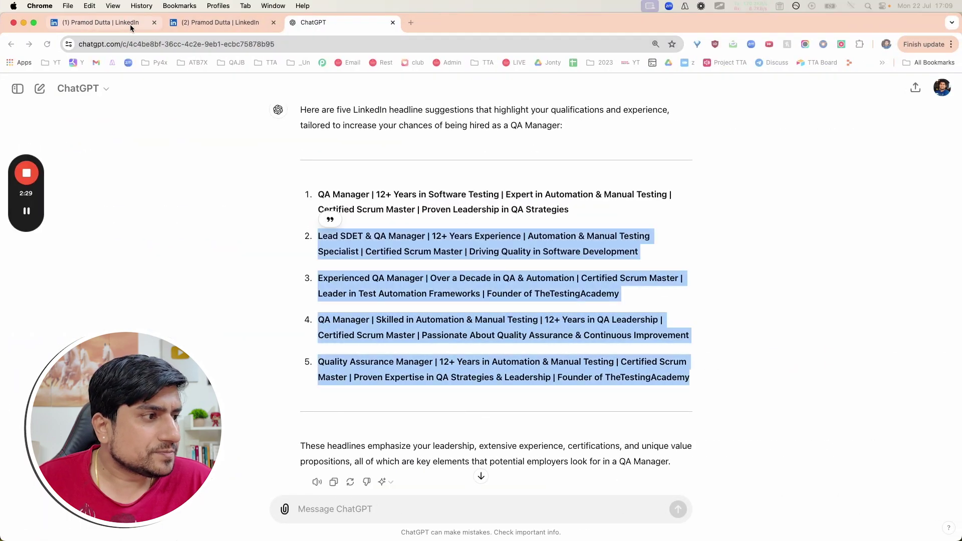
- Close the intro form, expand the About section with '...see more', and select its full text
left_click(130, 24)
left_click(183, 328)
scroll(393, 326, "down", 5)
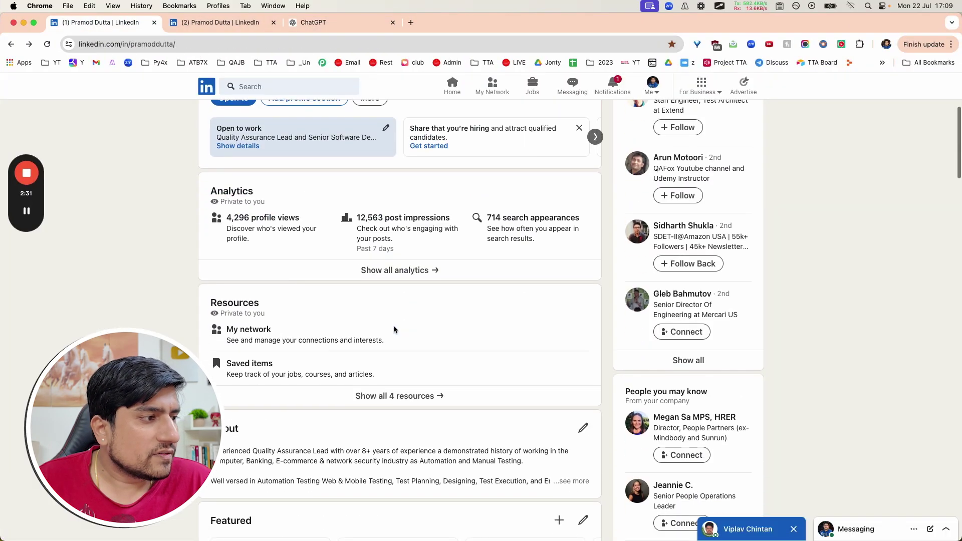
left_click(574, 416)
scroll(245, 282, "down", 3)
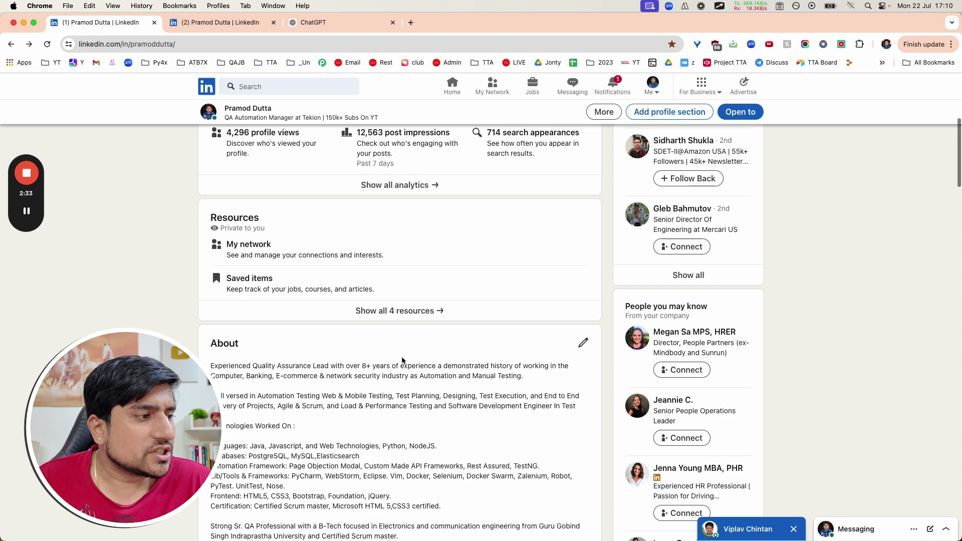
left_click_drag(208, 260, 416, 437)
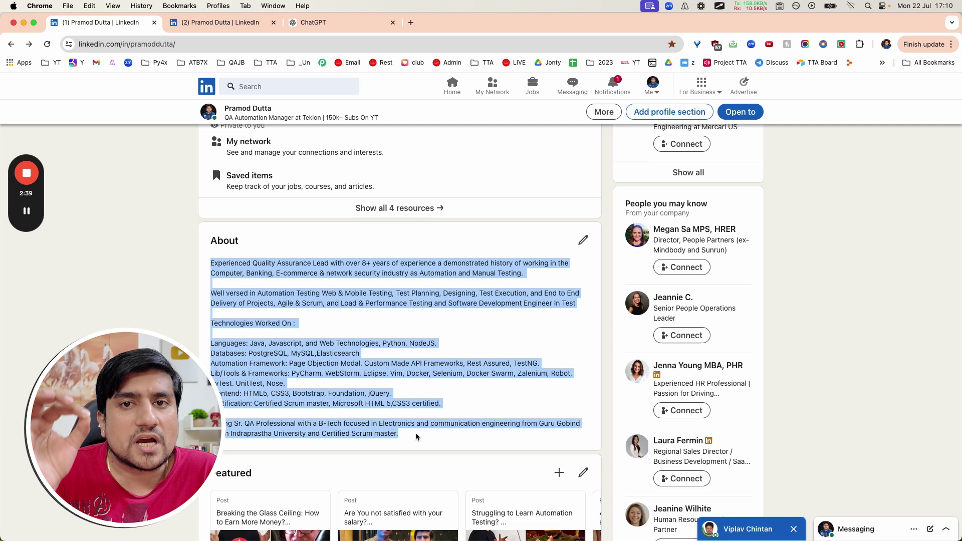
- Send the LinkedIn summary prompt to ChatGPT and select the generated summary paragraph
left_click(320, 22)
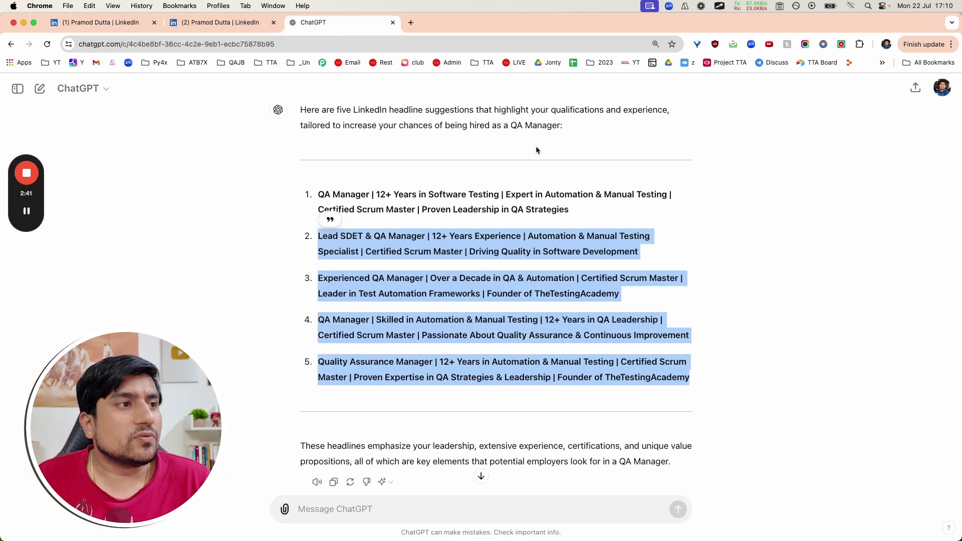
scroll(561, 161, "up", 5)
scroll(561, 162, "up", 5)
scroll(372, 467, "down", 10)
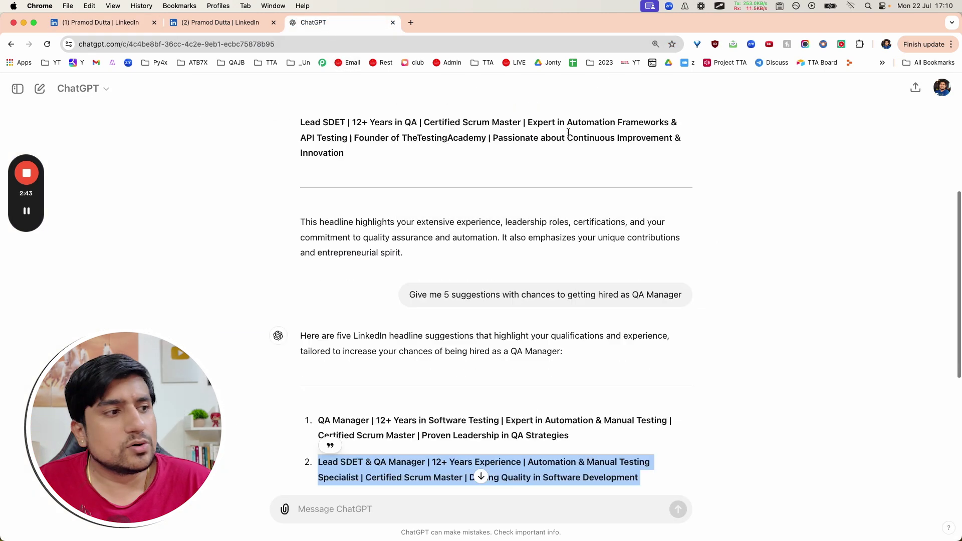
left_click(337, 507)
key("super+v")
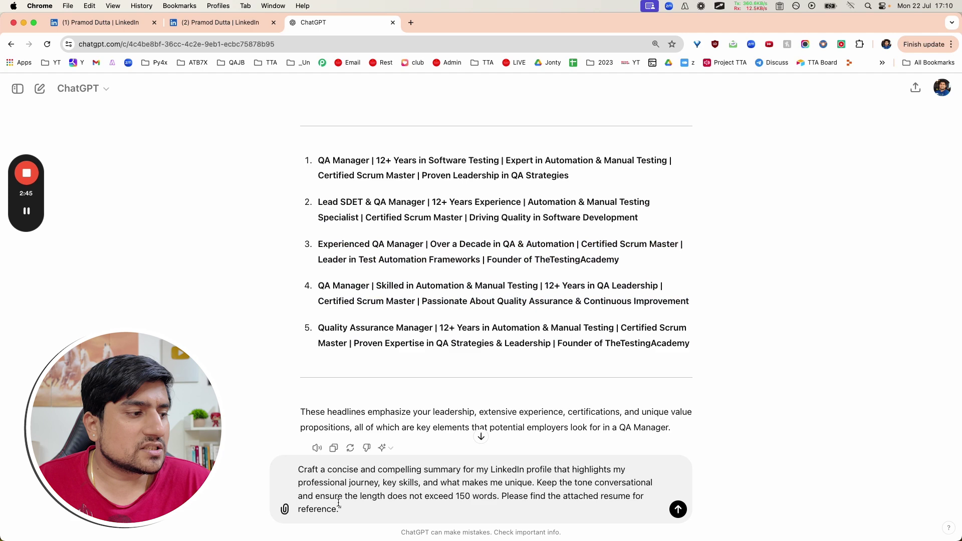
key("Return")
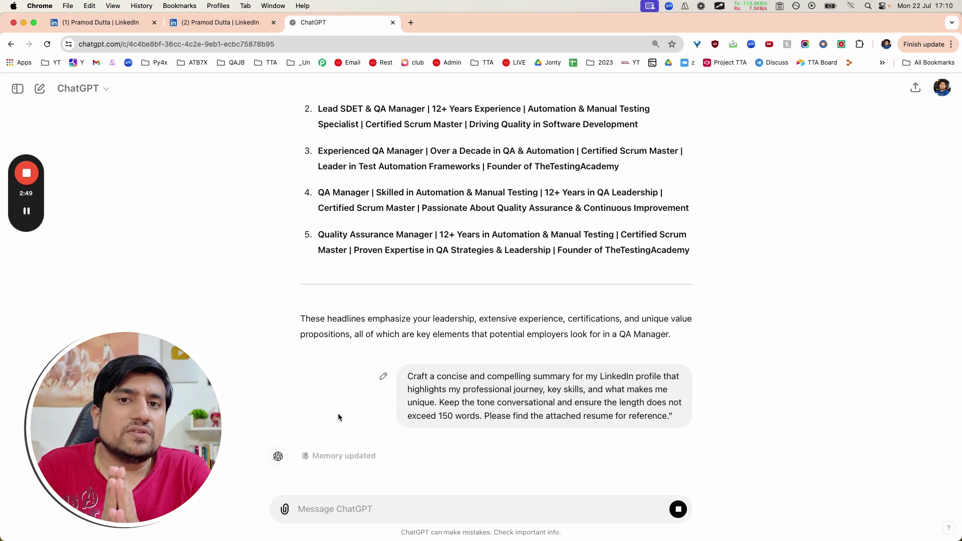
mouse_move(339, 414)
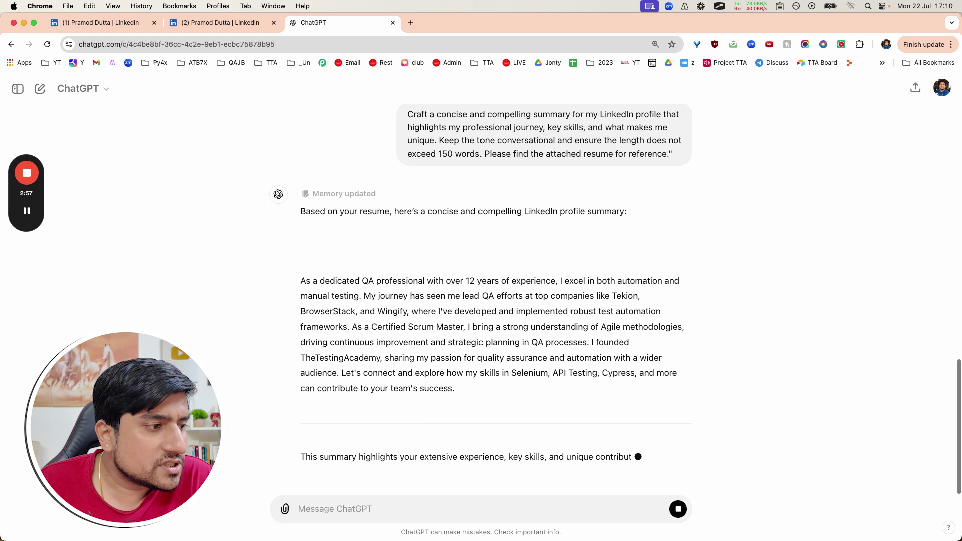
left_click_drag(301, 265, 458, 354)
- Bring up the LinkedIn About section and bracket its technologies and education lines with an annotation
left_click(123, 29)
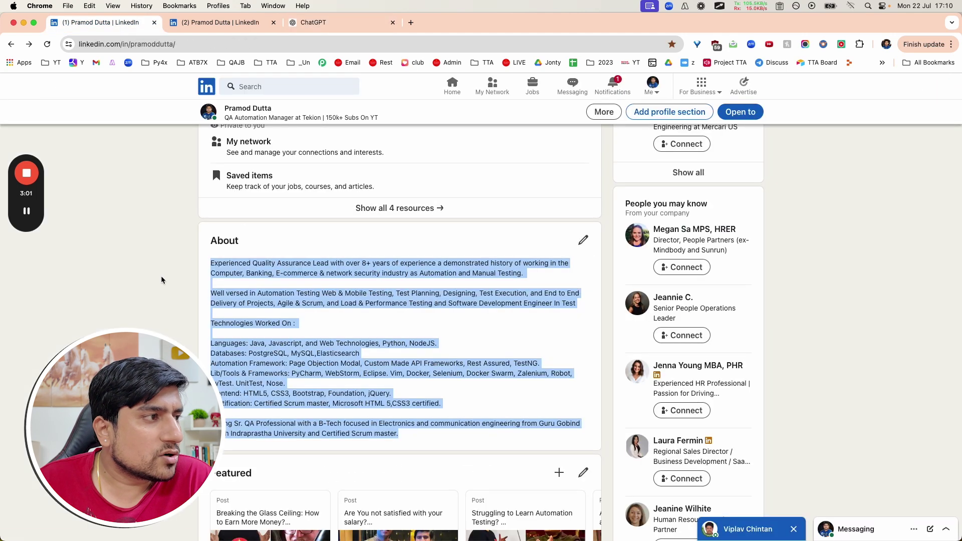
scroll(161, 275, "up", 5)
scroll(162, 277, "up", 2)
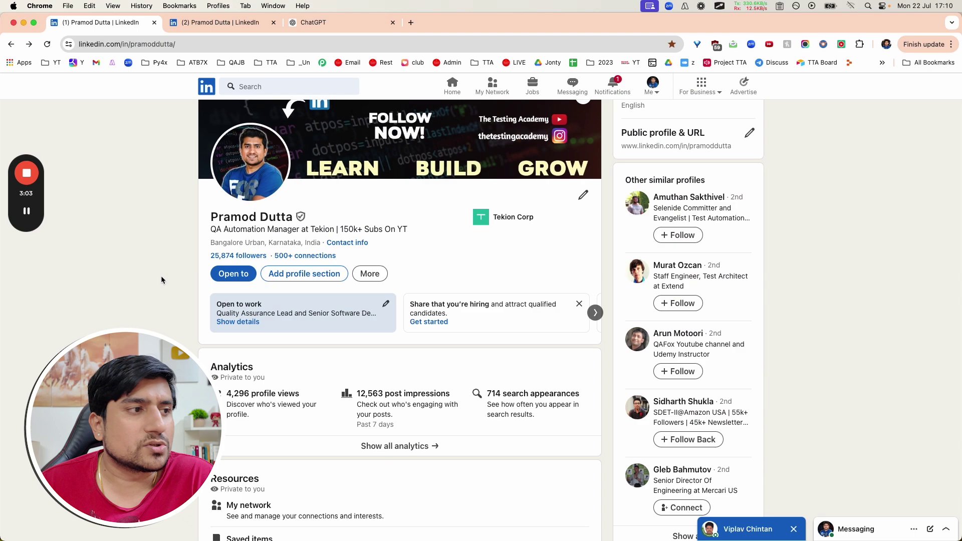
scroll(161, 275, "down", 7)
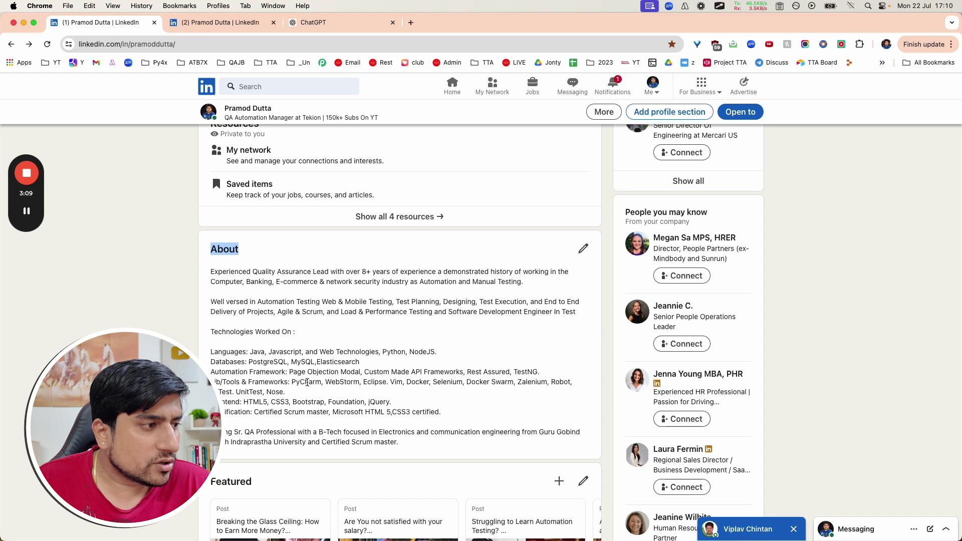
scroll(307, 383, "up", 5)
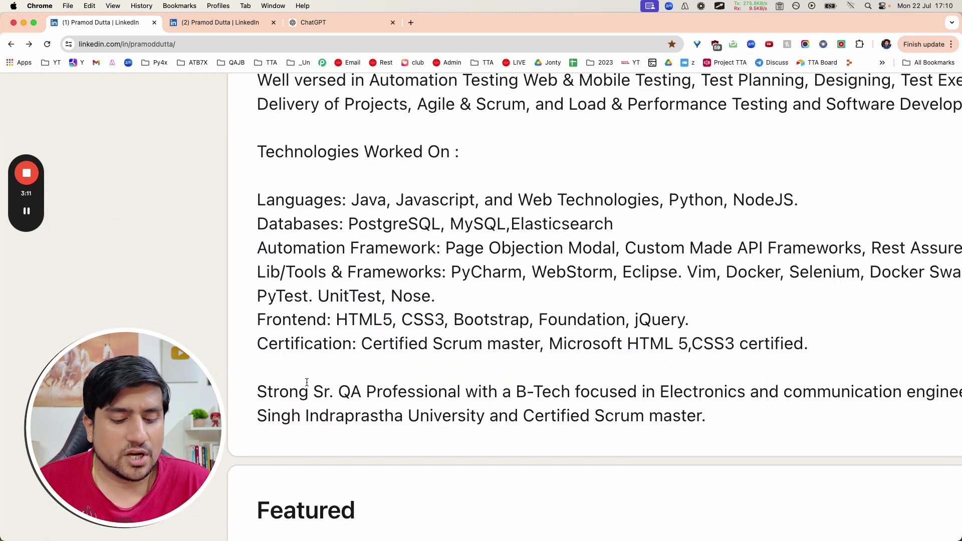
key("ctrl+alt+a")
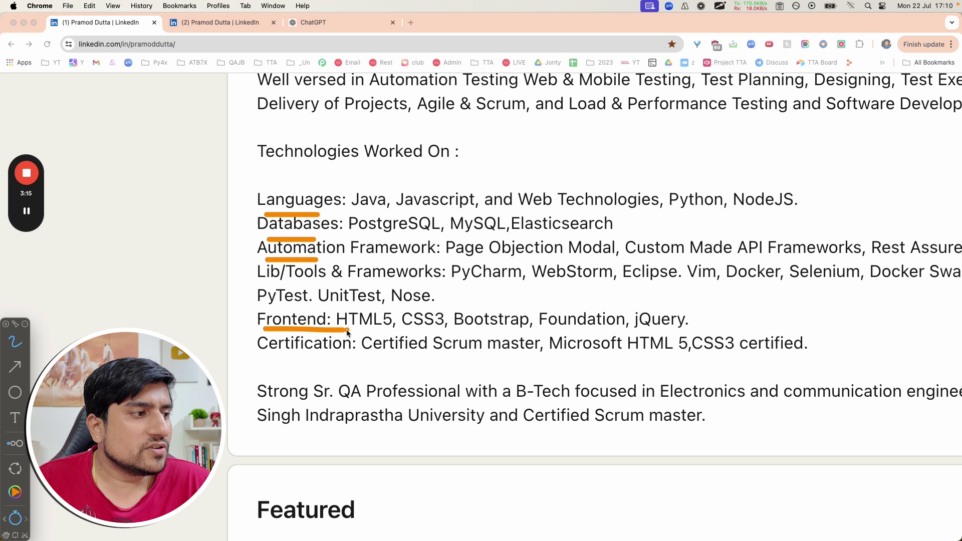
left_click_drag(692, 157, 729, 398)
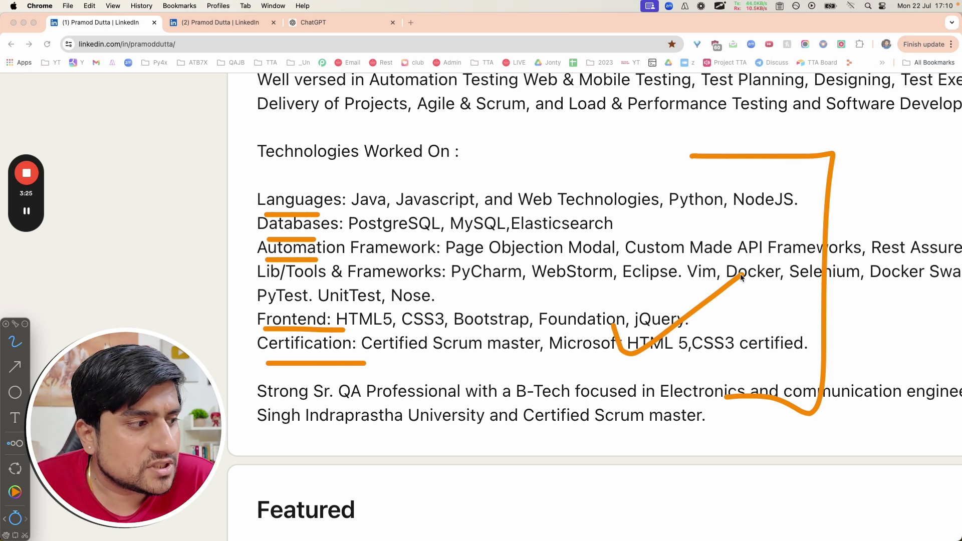
key("Escape")
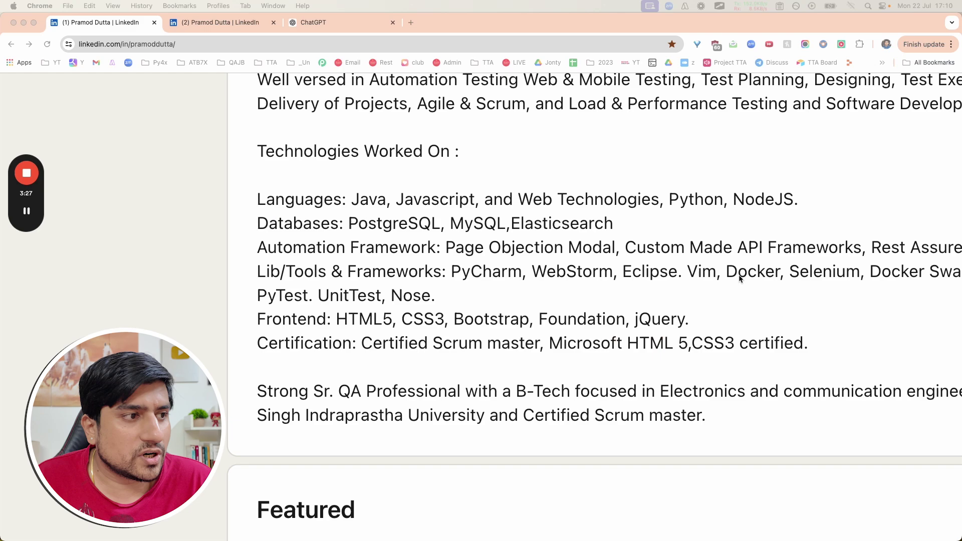
scroll(645, 249, "down", 5)
scroll(639, 245, "up", 4)
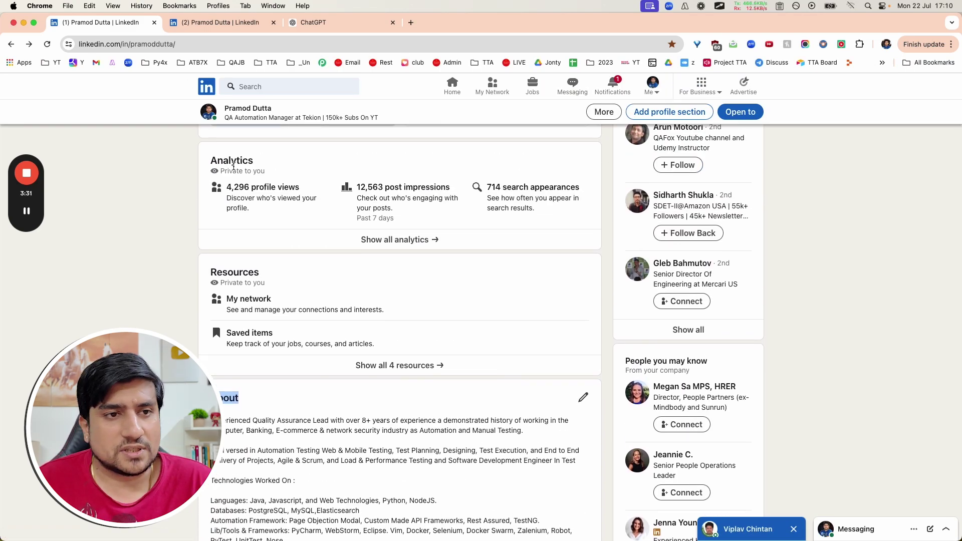
- Select and copy the Experience section prompt from the Xmind map
key("ctrl+Left")
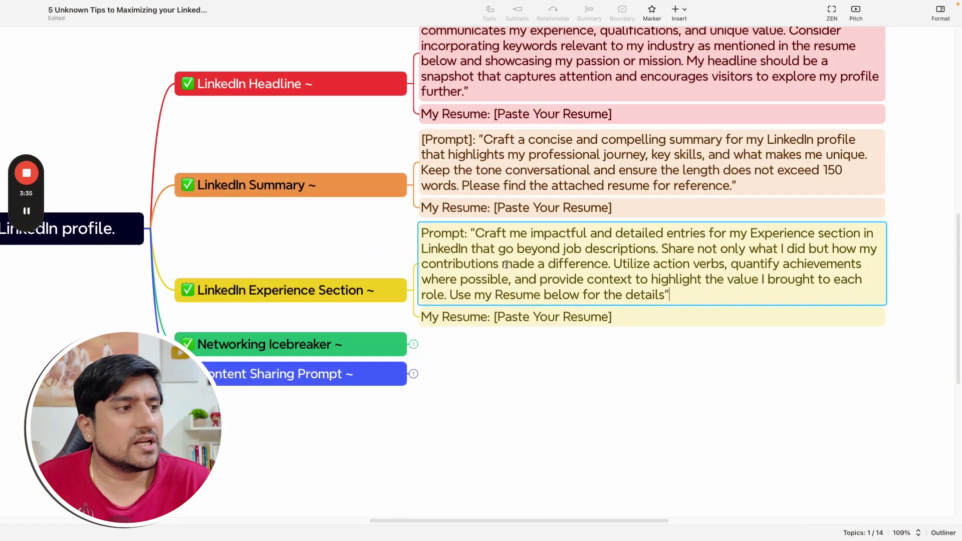
left_click_drag(477, 233, 667, 295)
key("super+c")
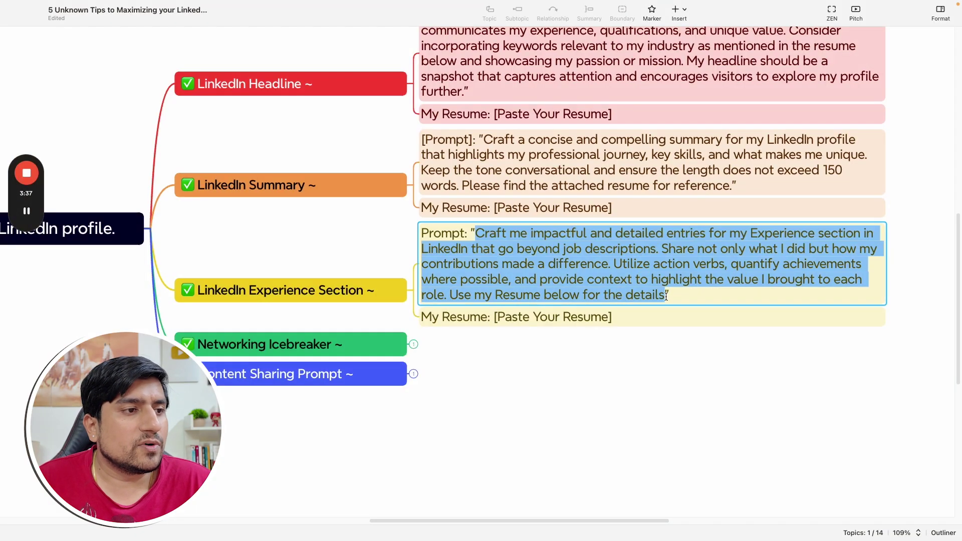
key("ctrl+Right")
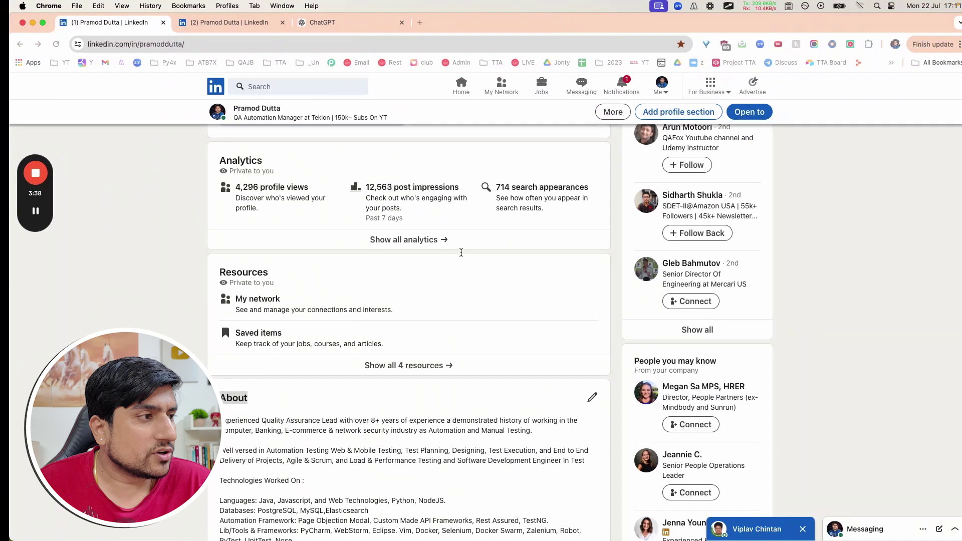
- Paste the copied Experience section prompt into ChatGPT's message box and send it
left_click(307, 22)
left_click(351, 519)
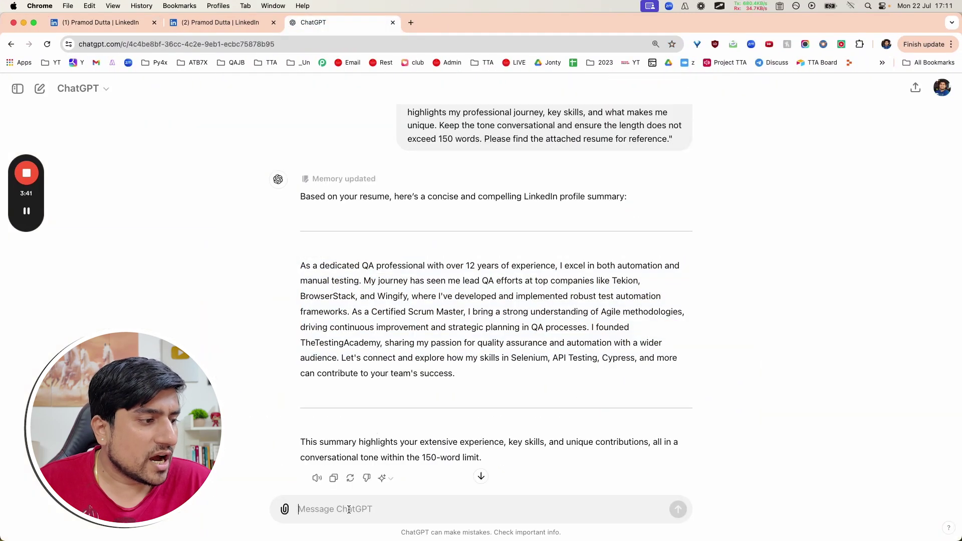
key("super+v")
key("Return")
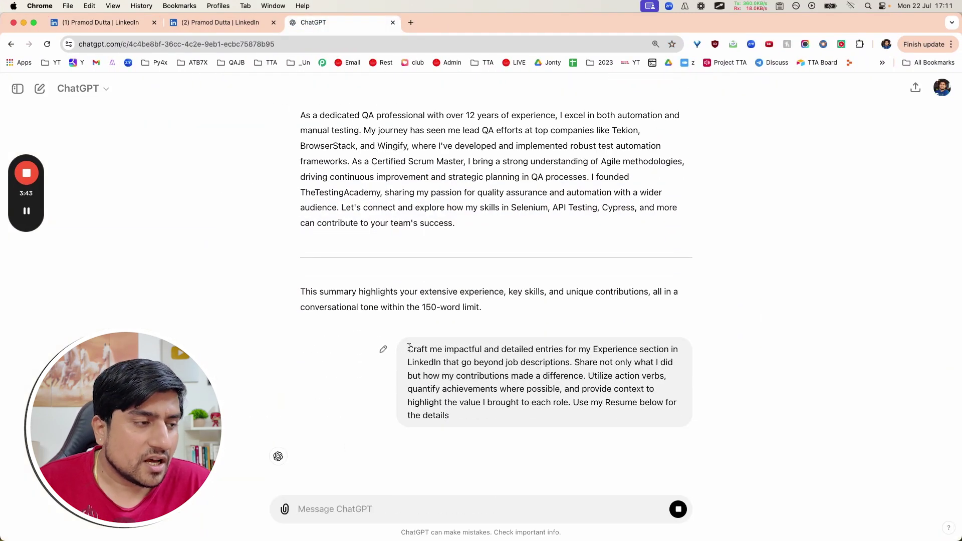
left_click_drag(410, 348, 604, 420)
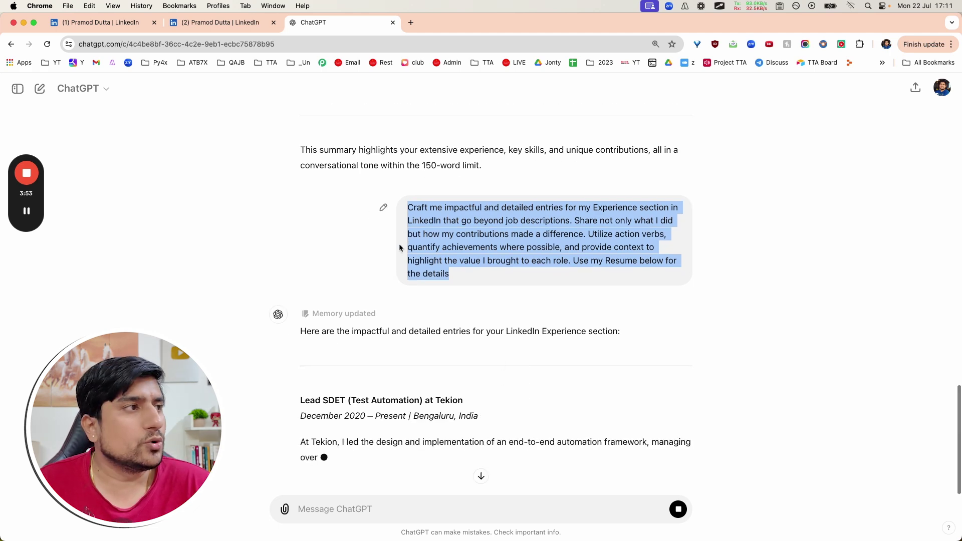
- Close the Edit intro dialog on the second LinkedIn tab and scroll toward Experience
left_click(261, 23)
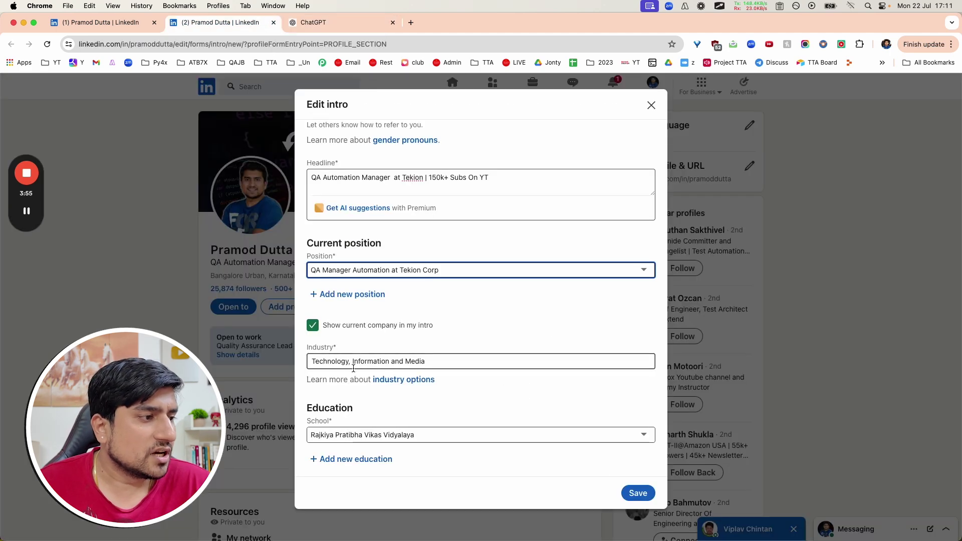
scroll(354, 368, "down", 10)
key("Escape")
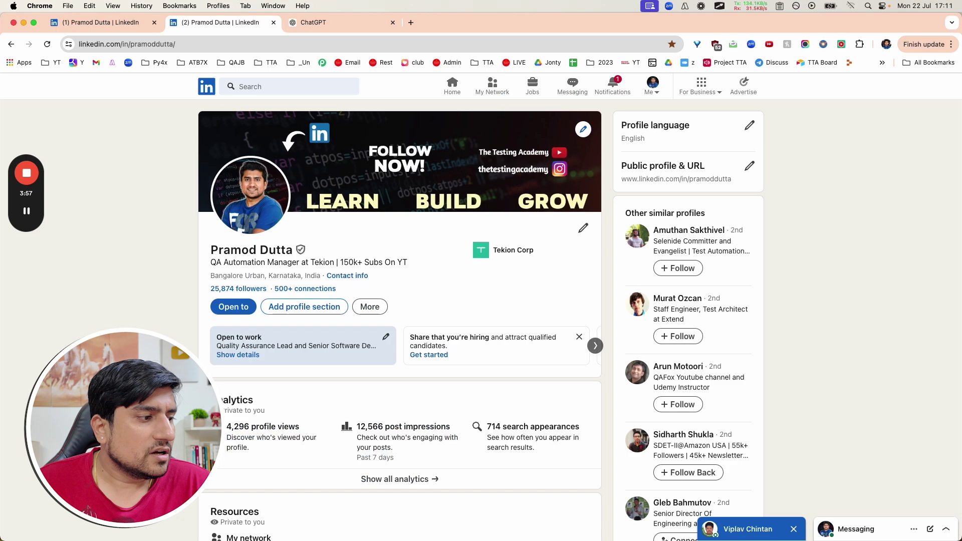
scroll(208, 355, "down", 15)
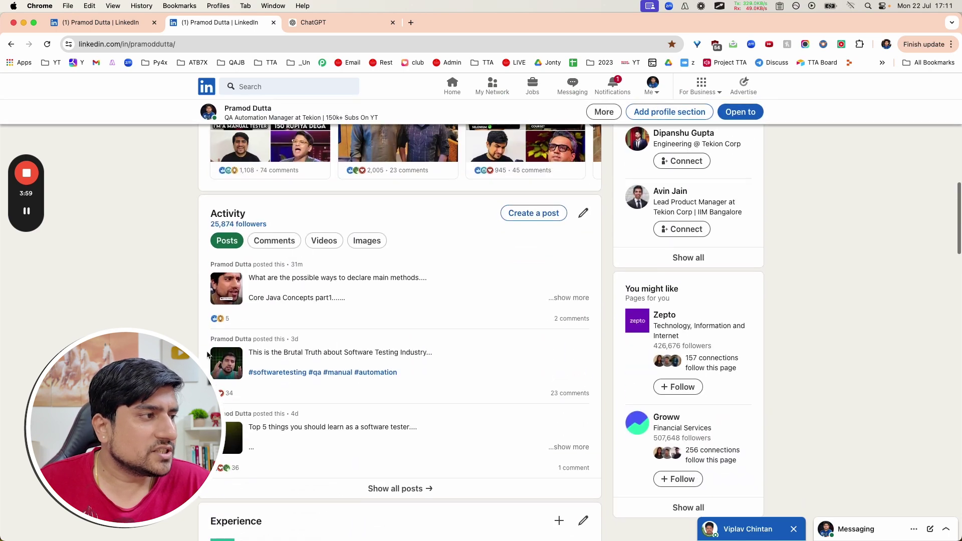
scroll(431, 287, "down", 6)
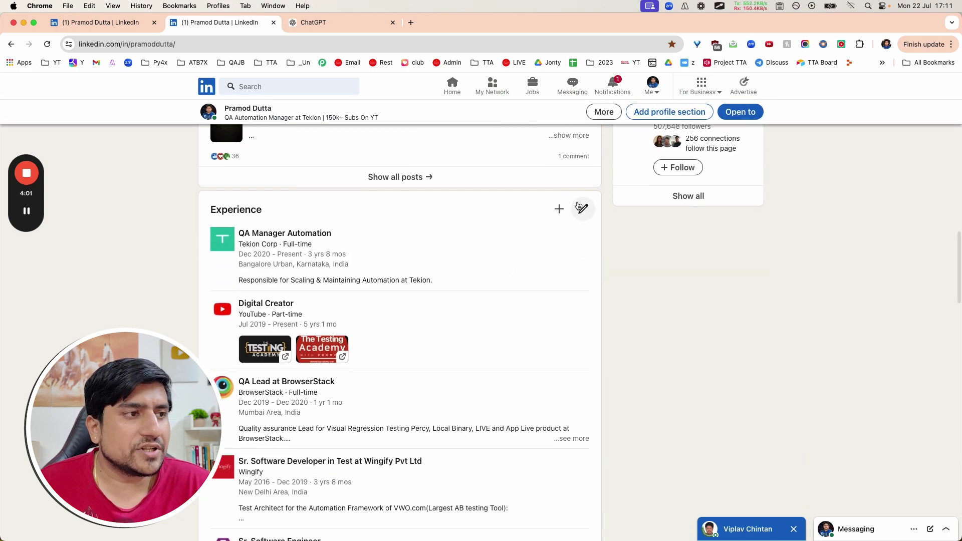
- Review ChatGPT's generated entries, selecting the BrowserStack experience entry text
left_click(329, 25)
scroll(296, 284, "down", 3)
scroll(297, 287, "down", 2)
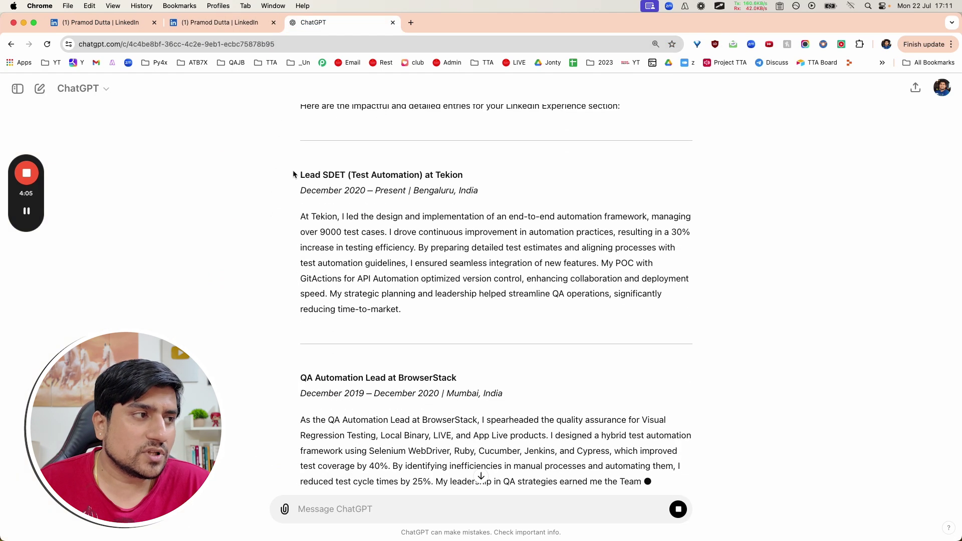
left_click_drag(294, 112, 431, 307)
scroll(430, 308, "down", 1)
left_click_drag(370, 269, 501, 346)
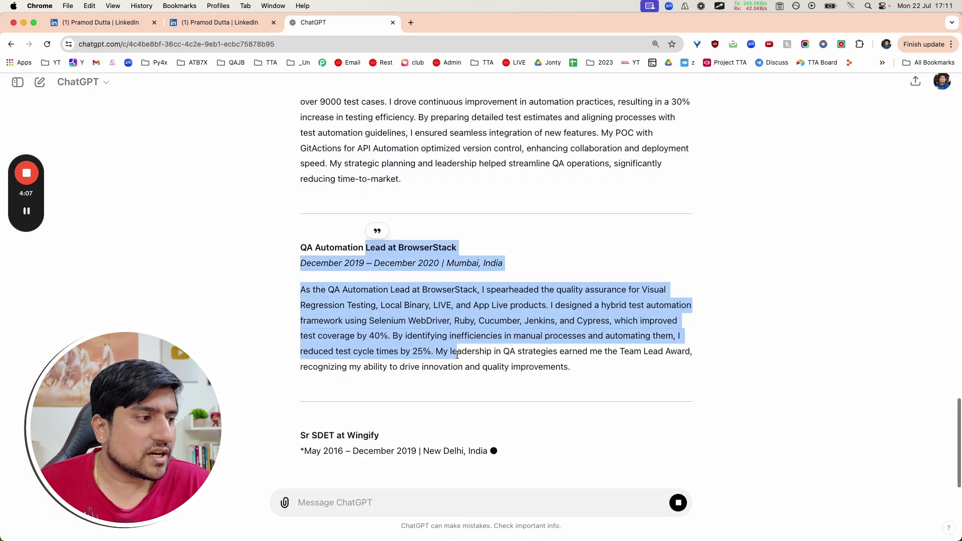
left_click(425, 339)
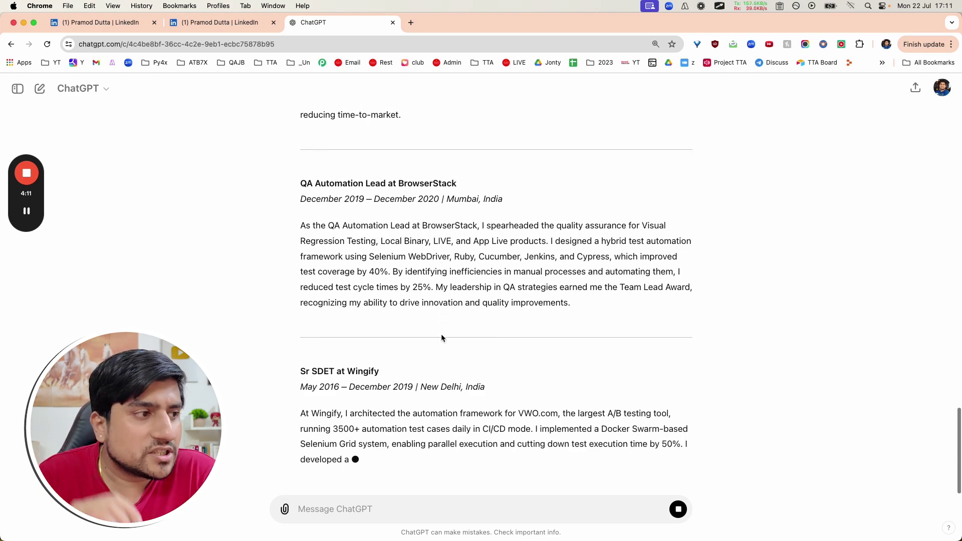
- On LinkedIn, expand the QA Lead at BrowserStack entry to its full bullet list
left_click(126, 31)
scroll(323, 256, "down", 10)
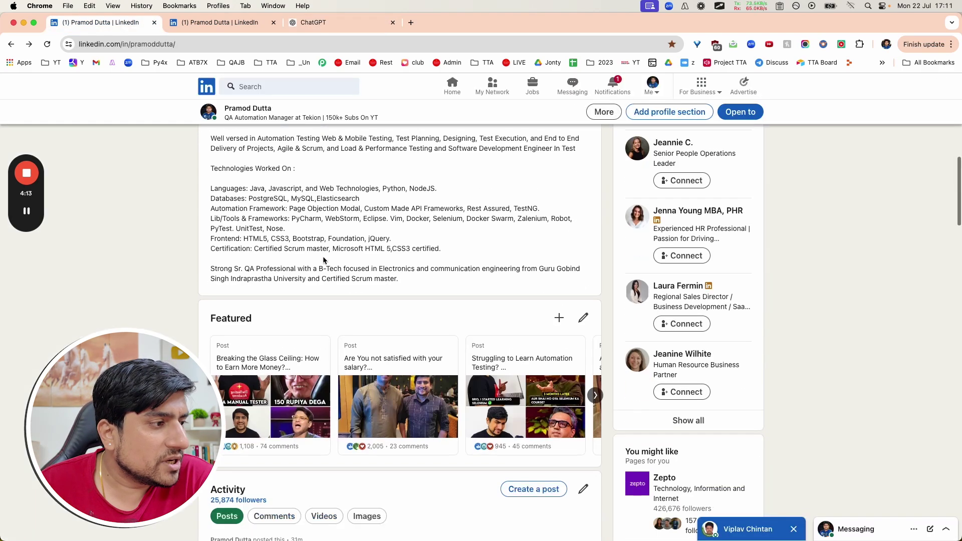
scroll(323, 259, "down", 2)
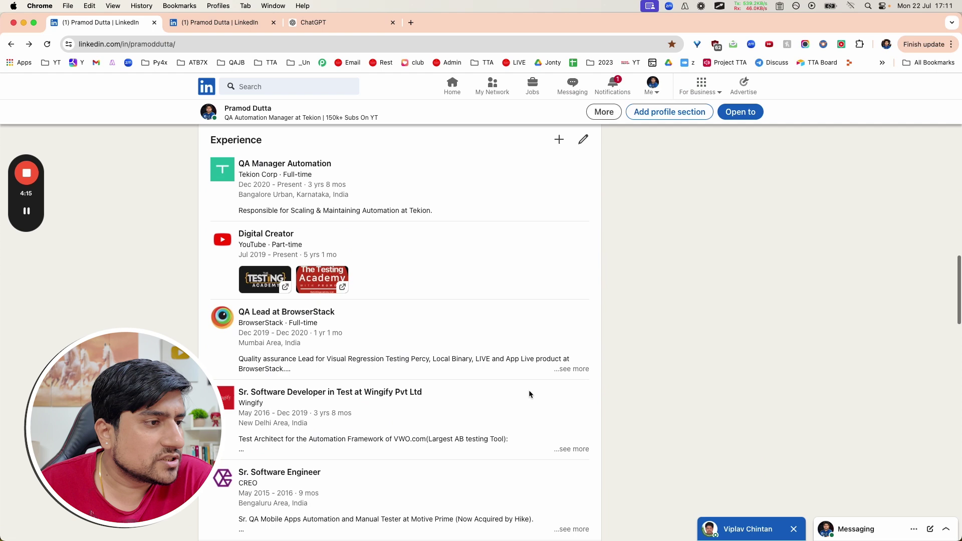
left_click(571, 369)
scroll(386, 370, "down", 2)
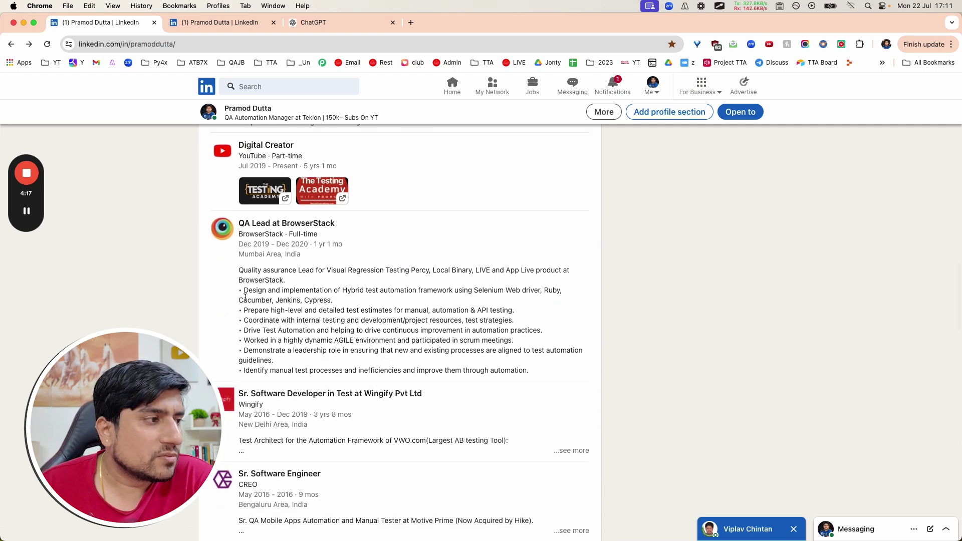
left_click_drag(241, 290, 330, 364)
scroll(371, 301, "up", 3)
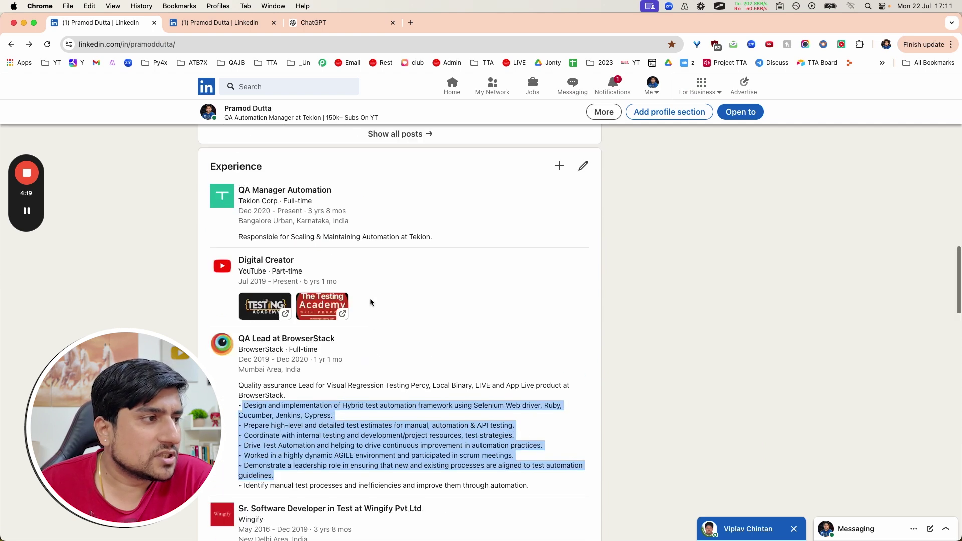
scroll(447, 248, "down", 1)
scroll(448, 251, "up", 2)
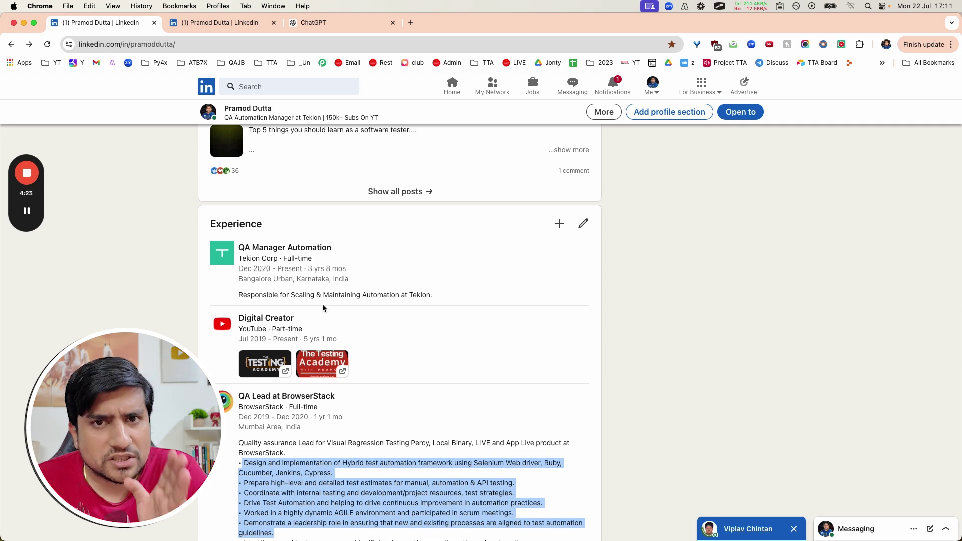
- Scroll through ChatGPT's Experience entries, then return to the Xmind LinkedIn prompts map
left_click(329, 28)
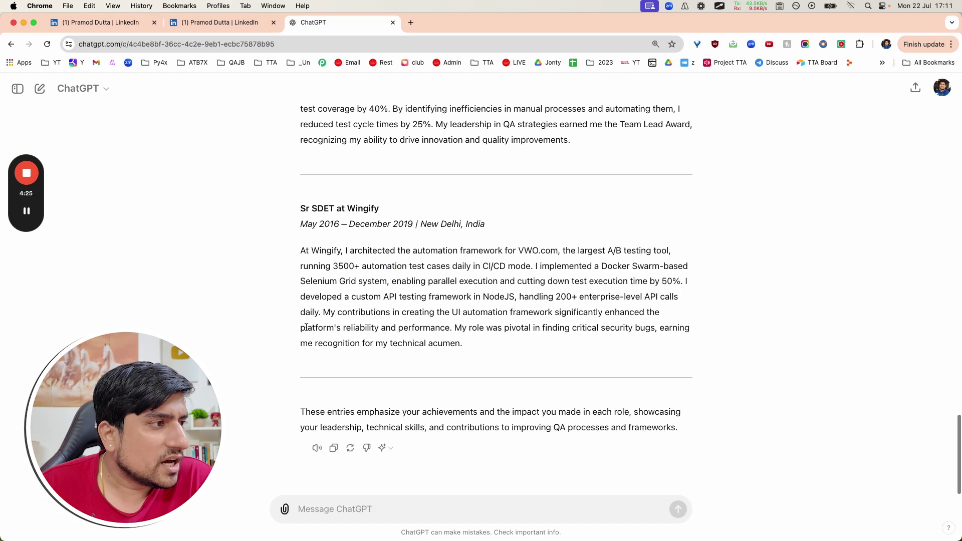
scroll(447, 456, "up", 5)
scroll(477, 381, "up", 5)
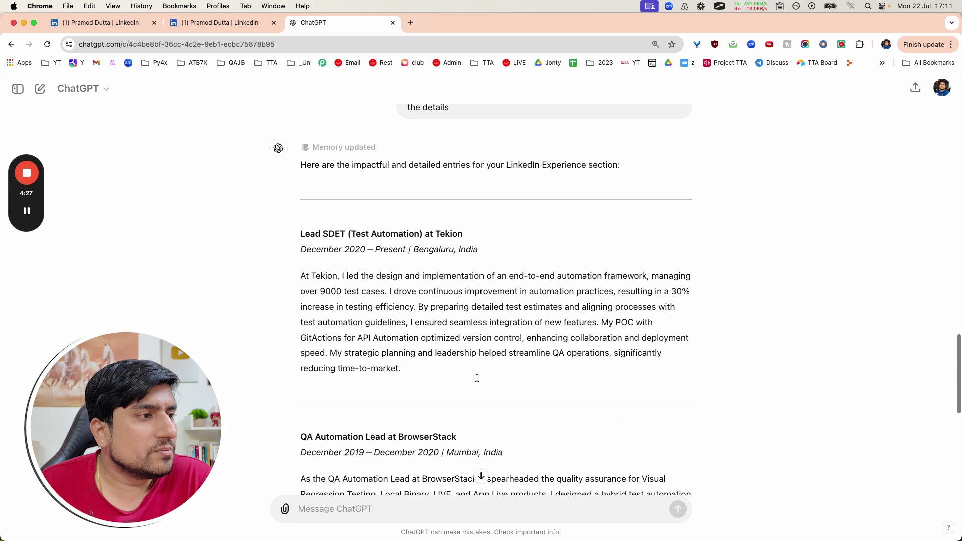
scroll(476, 381, "down", 8)
scroll(477, 381, "down", 1)
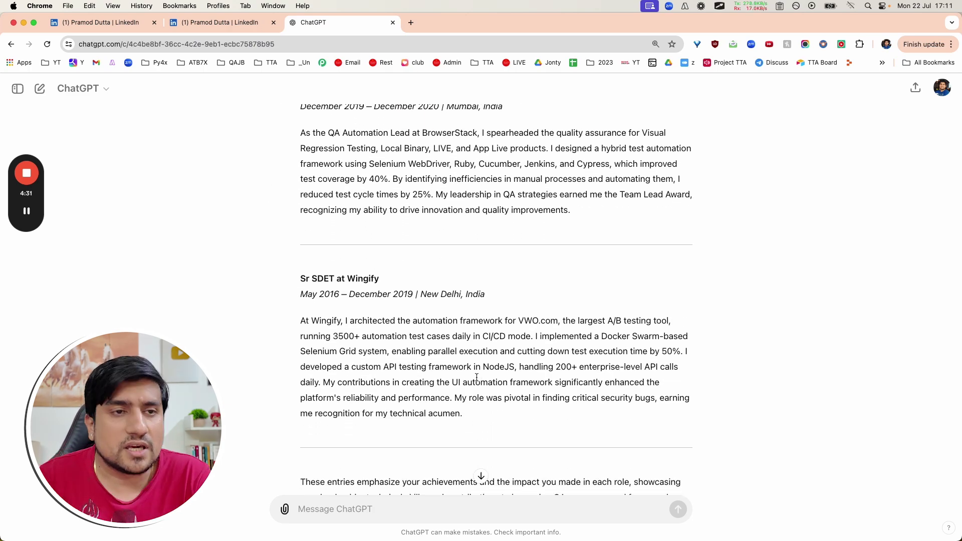
key("ctrl+Left")
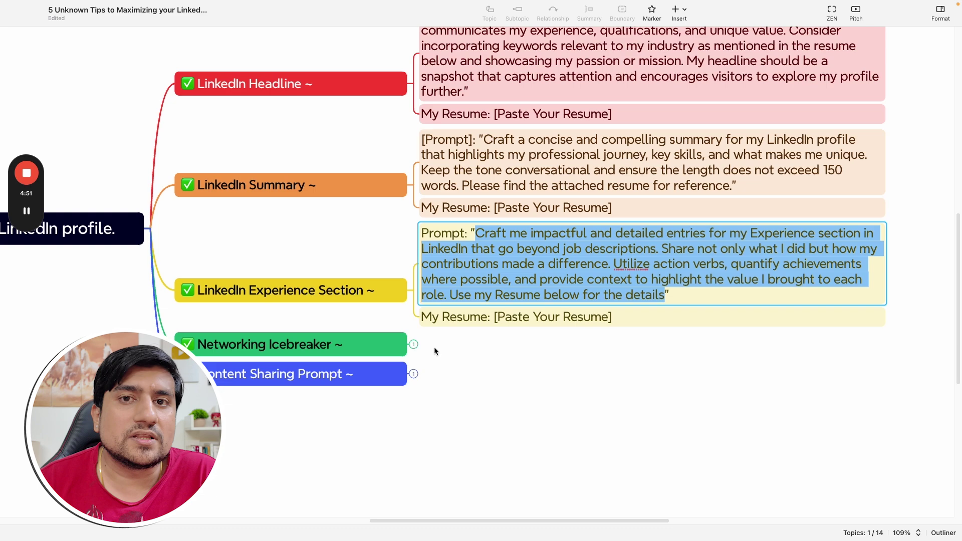
- Select the Networking Icebreaker note and highlight its full prompt text
left_click(395, 346)
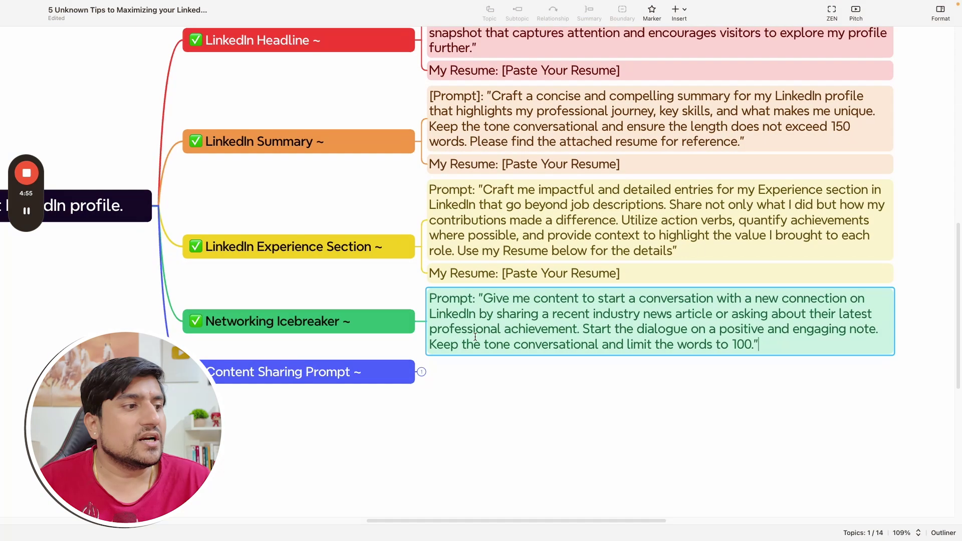
left_click_drag(484, 299, 749, 336)
key("super+c")
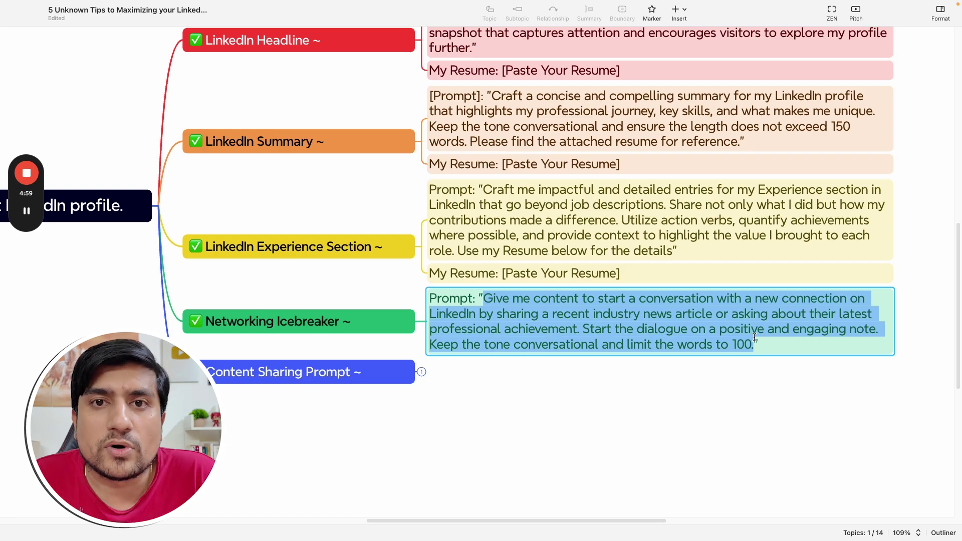
key("ctrl+Right")
key("ctrl+Right")
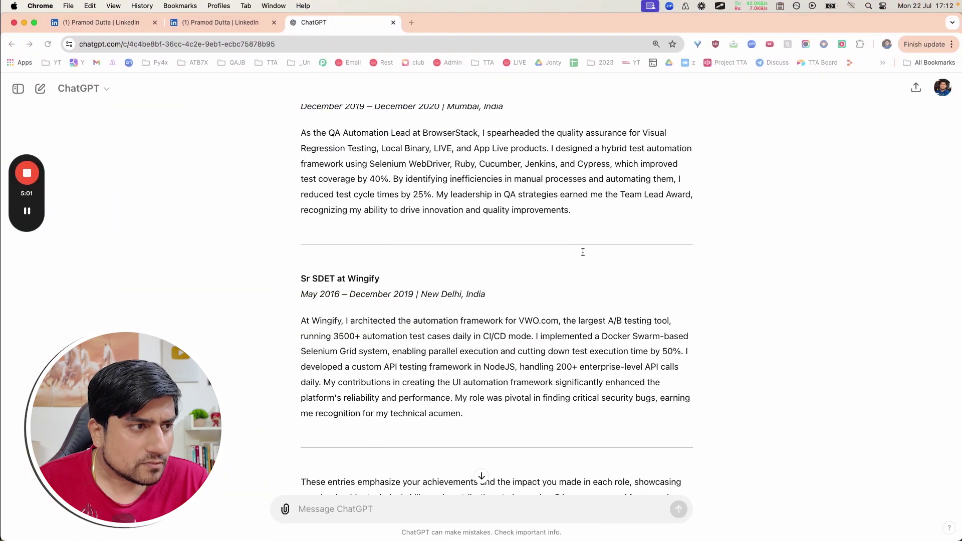
- Send the pasted icebreaker prompt to ChatGPT and review its LinkedIn conversation starter
left_click(240, 26)
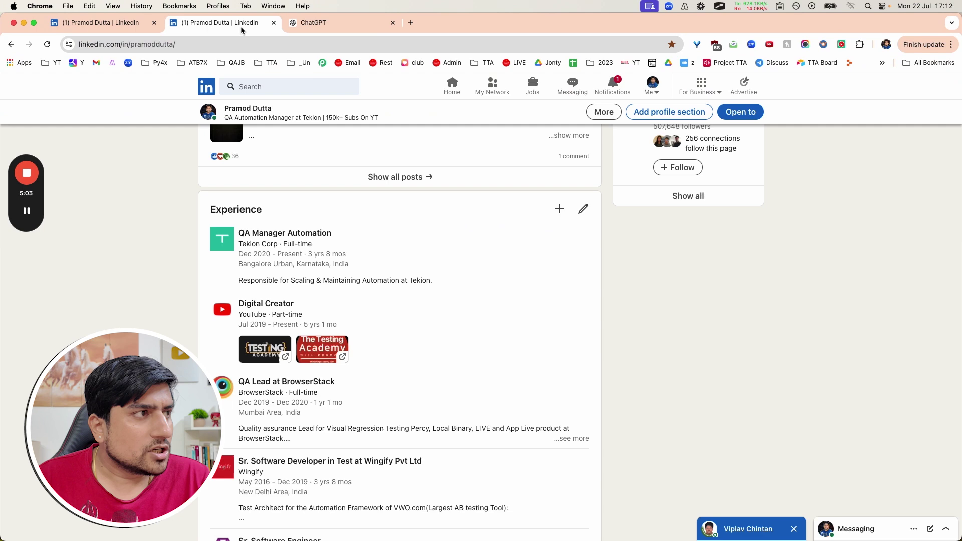
key("ctrl+Tab")
left_click(337, 509)
key("super+v")
key("Return")
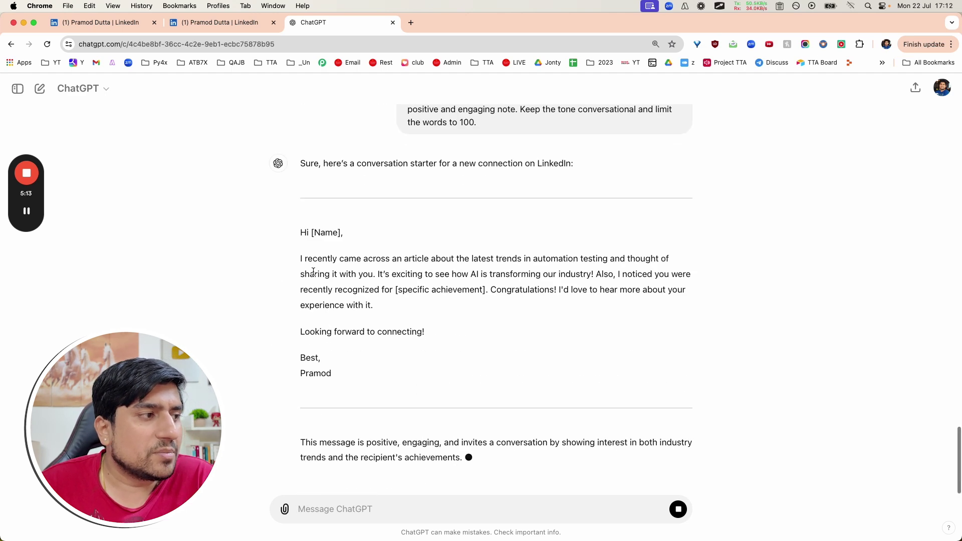
left_click_drag(300, 258, 495, 269)
left_click_drag(691, 246, 458, 227)
left_click(422, 270)
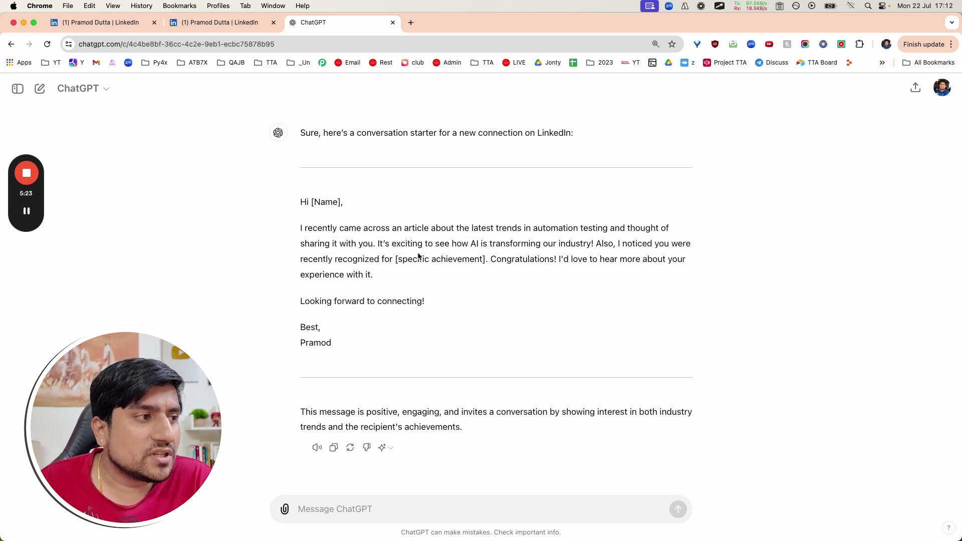
left_click_drag(379, 244, 432, 284)
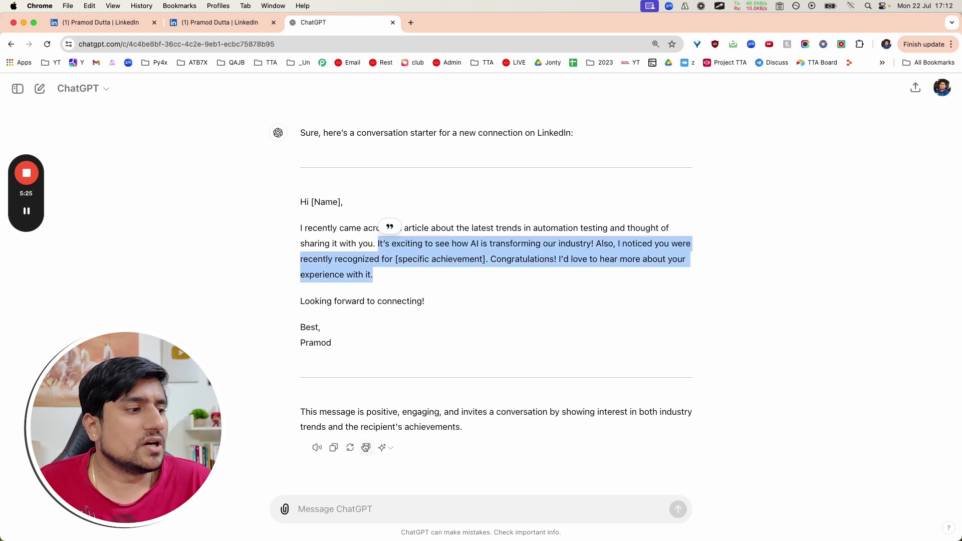
- Ask ChatGPT 'Give me easy 5 more' for additional conversation starters
left_click(333, 501)
type("Give me easy")
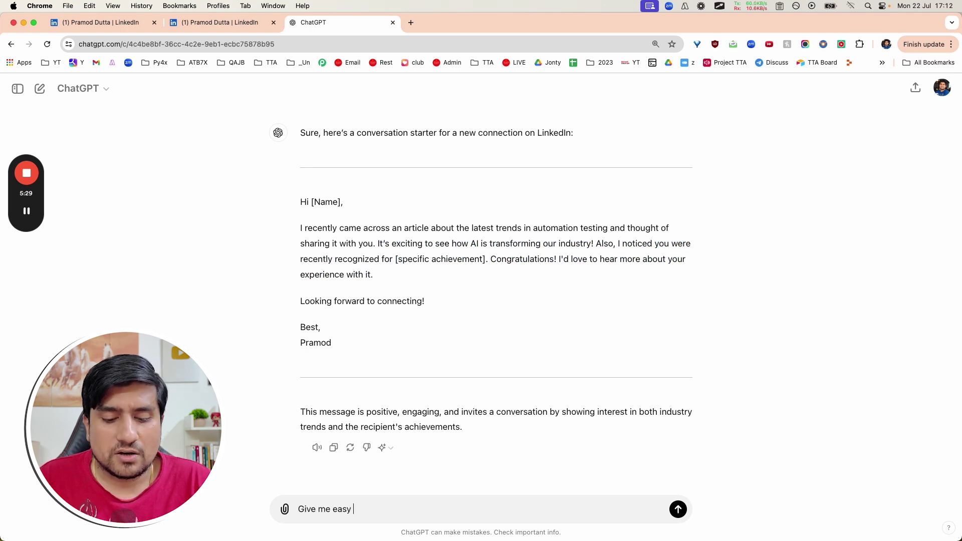
type(" 5 more")
key("Return")
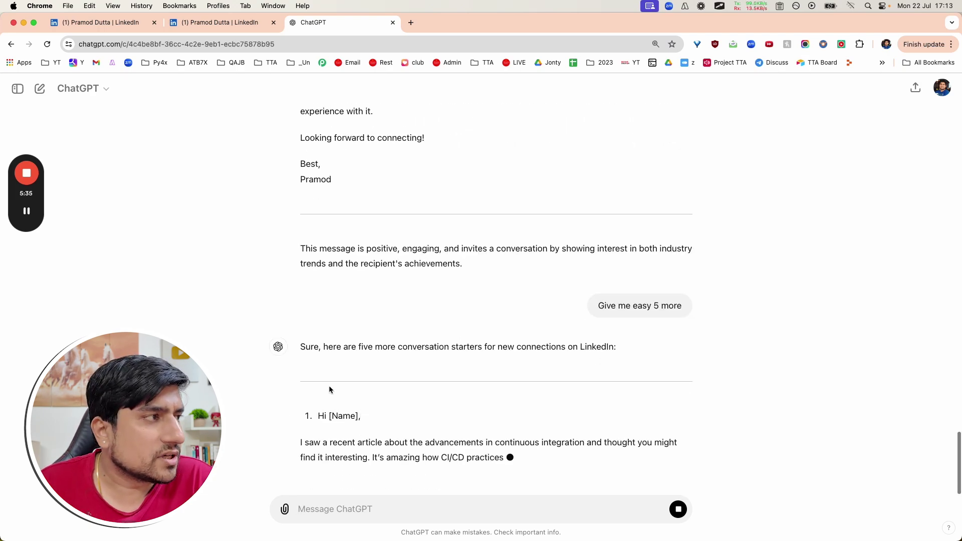
key("ctrl+Left")
key("ctrl+Left")
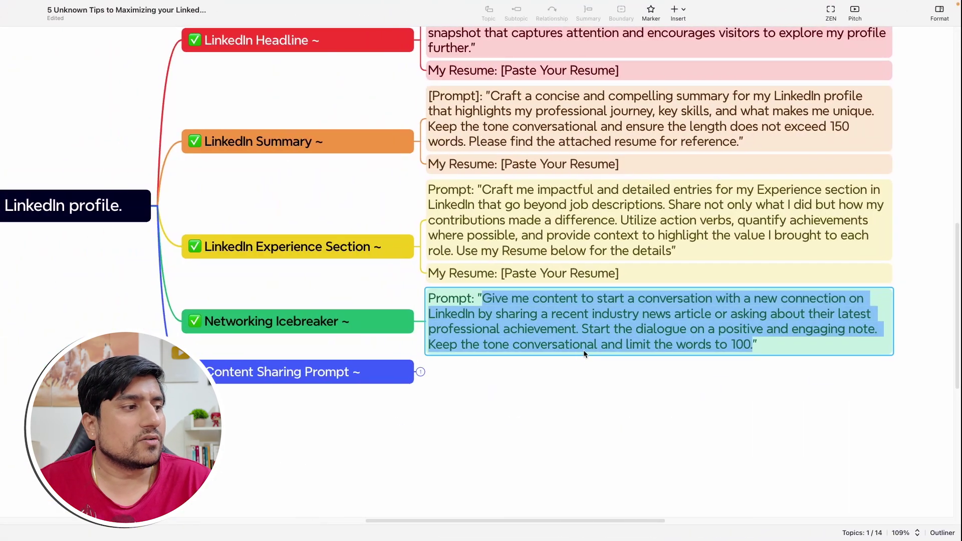
- Expand the Content Sharing Prompt note in Xmind and select its prompt text
left_click(492, 384)
left_click(422, 370)
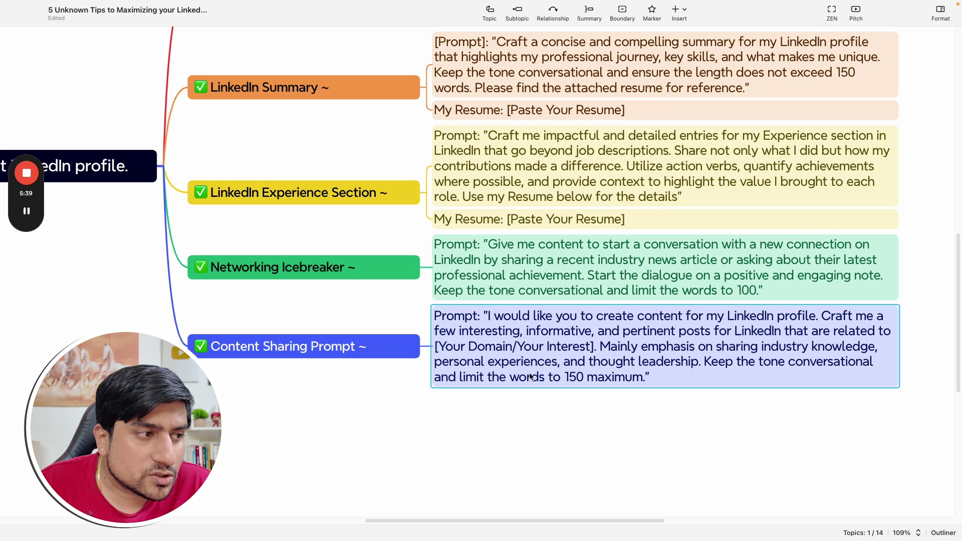
double_click(530, 374)
left_click(529, 361)
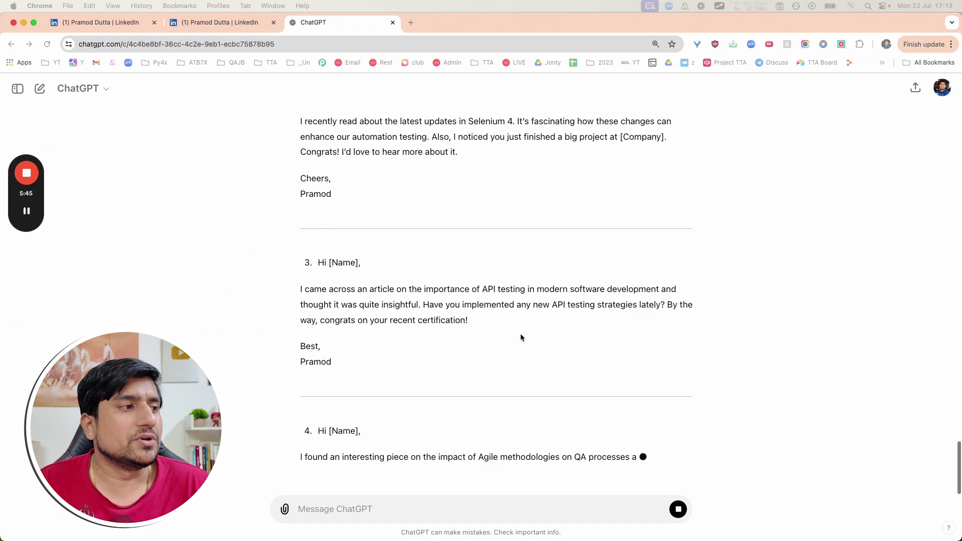
scroll(503, 257, "up", 7)
scroll(504, 258, "down", 2)
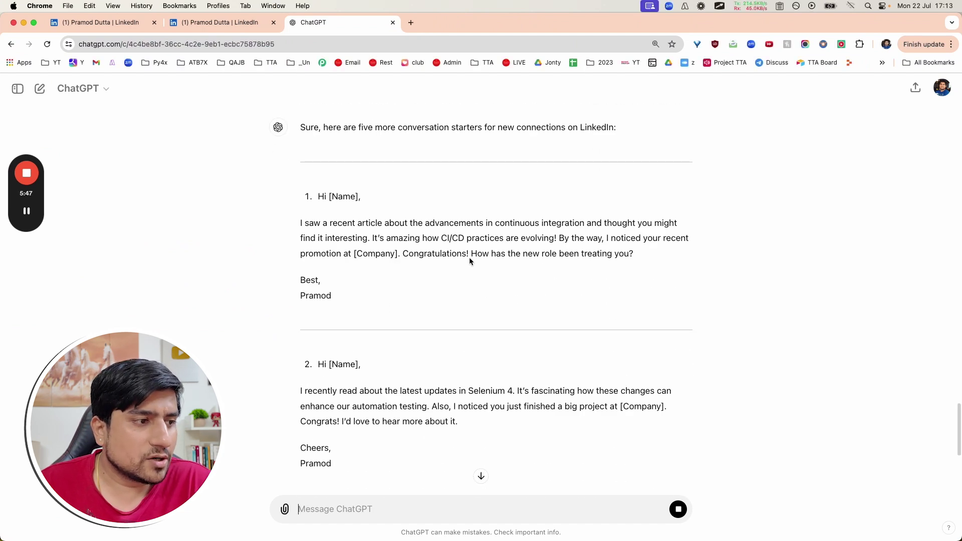
scroll(469, 257, "down", 3)
left_click_drag(302, 234, 496, 273)
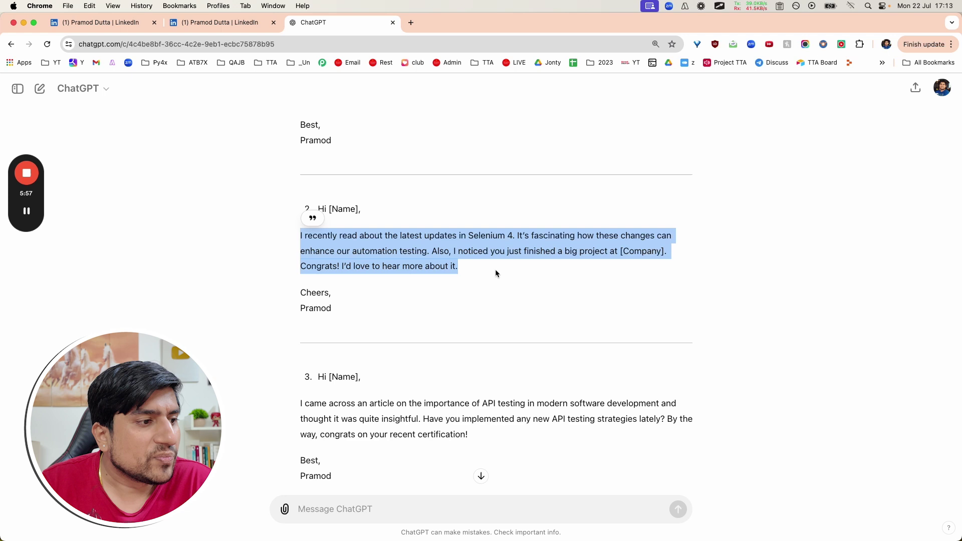
scroll(495, 269, "down", 3)
left_click(473, 342)
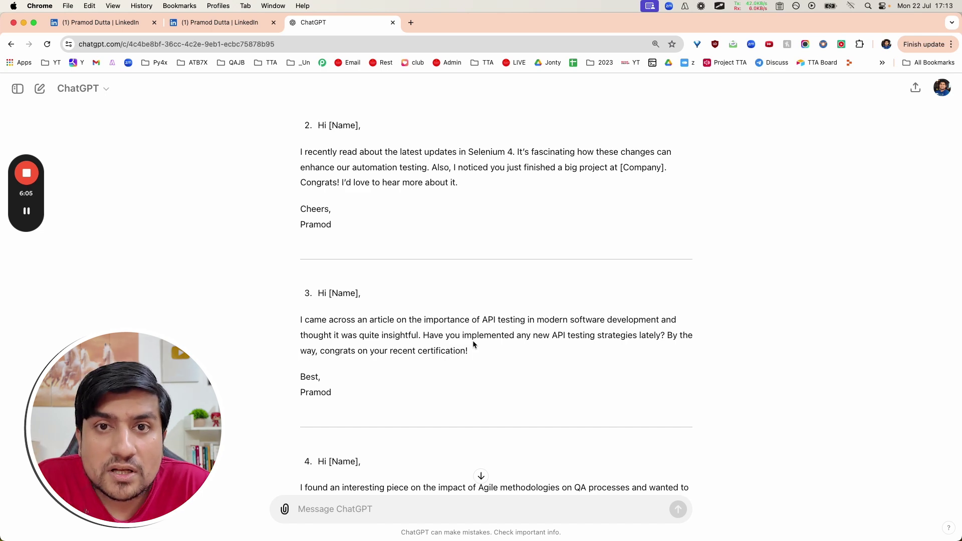
- Scroll the LinkedIn profile down to its Featured section
left_click(230, 24)
scroll(401, 330, "down", 10)
scroll(401, 331, "down", 10)
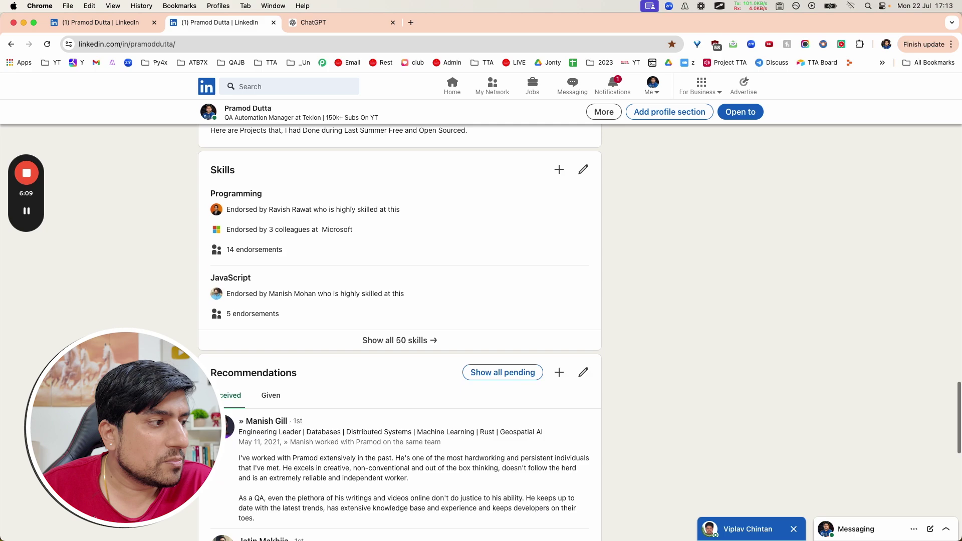
scroll(401, 331, "up", 20)
scroll(453, 328, "down", 1)
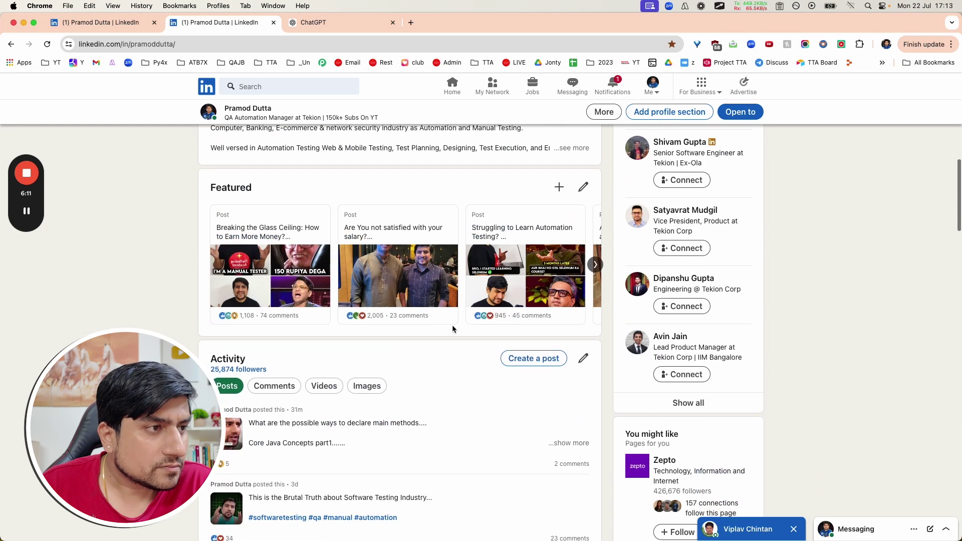
- Mark up the Featured posts, then open 'Breaking the Glass Ceiling' in a new tab
key("super+alt+a")
mouse_move(211, 187)
left_mouse_down()
mouse_move(193, 236)
mouse_move(205, 332)
left_mouse_up()
left_click_drag(321, 194, 324, 330)
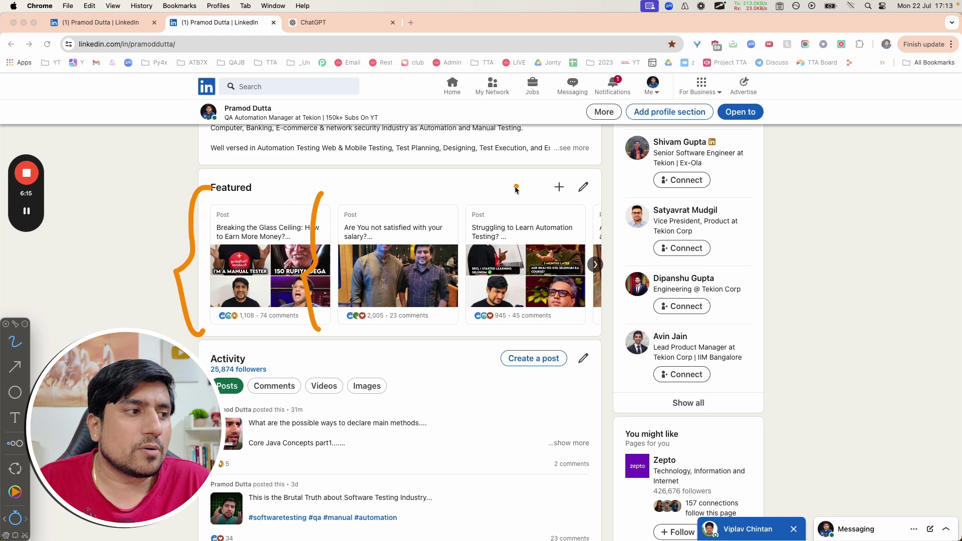
left_click_drag(516, 189, 506, 311)
key("super+alt+a")
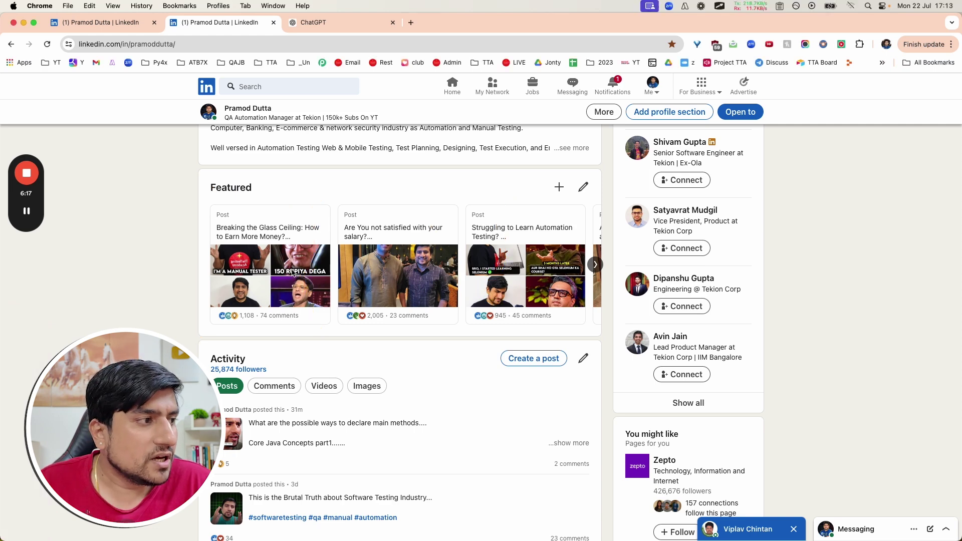
left_click(389, 276)
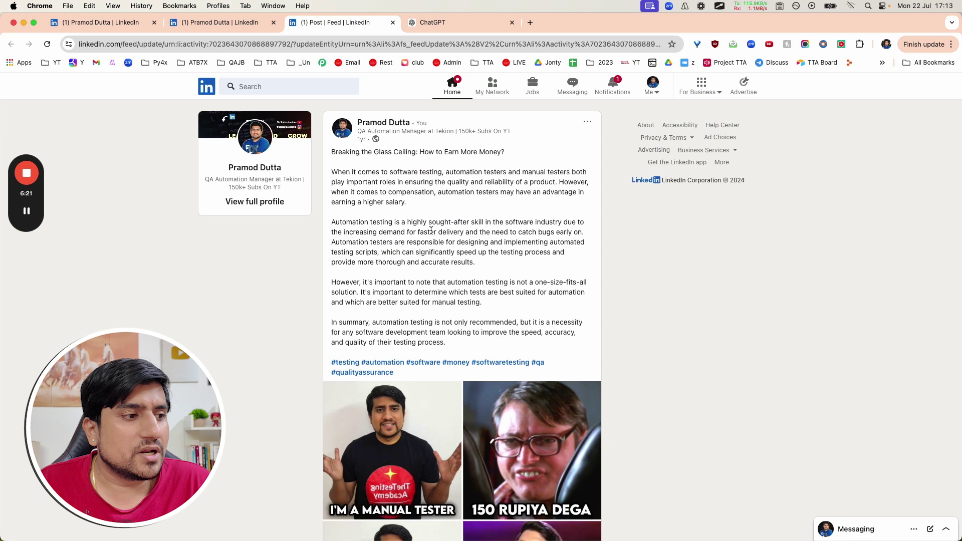
- Open the third Featured post from the profile and circle its reaction count
scroll(431, 234, "down", 5)
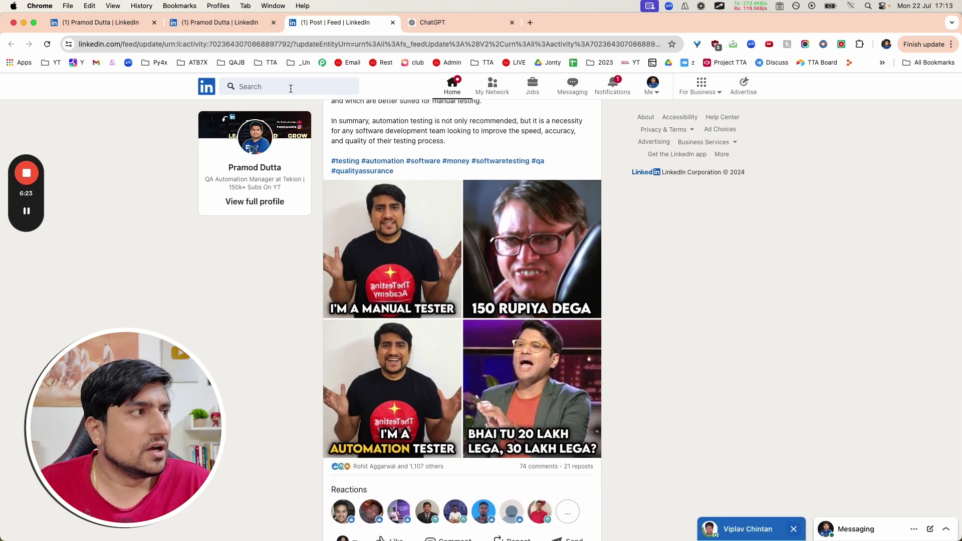
left_click(224, 23)
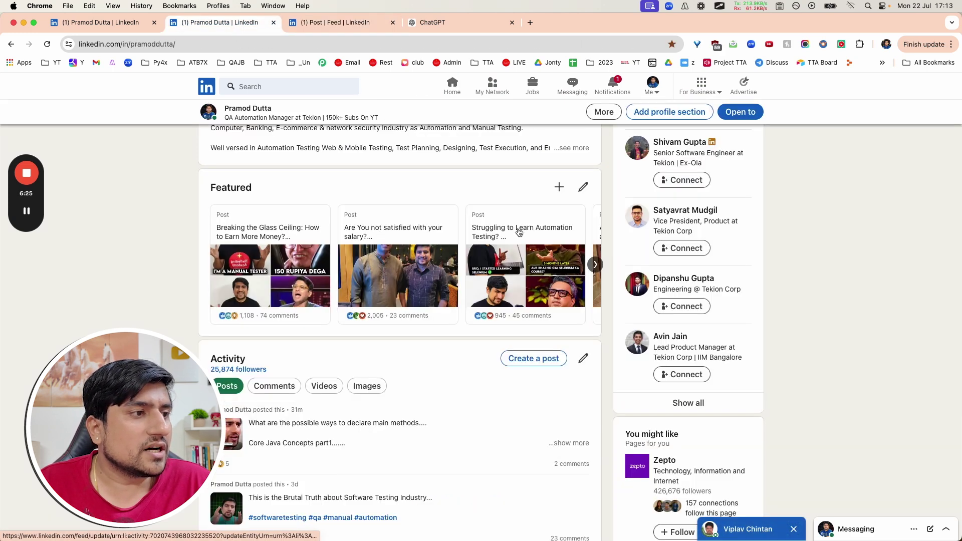
left_click(503, 255)
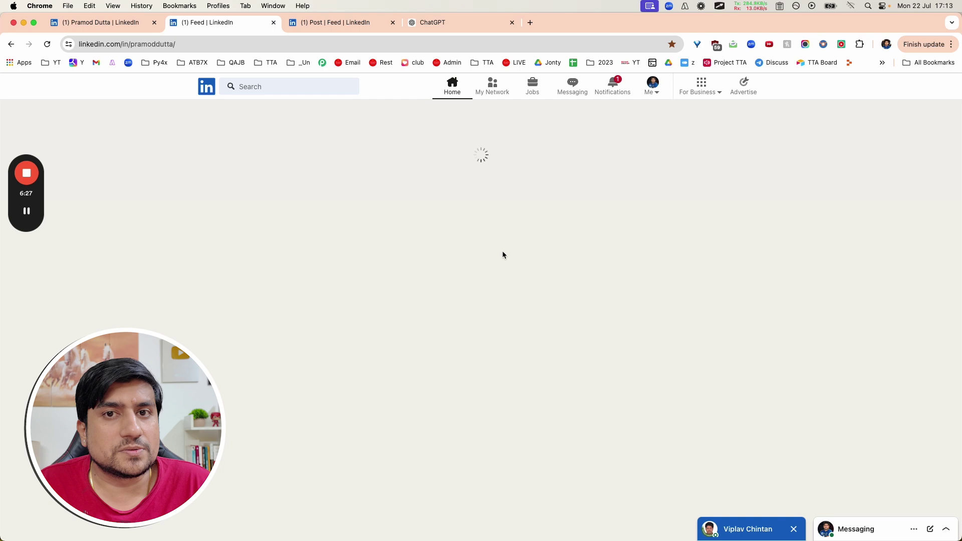
scroll(503, 252, "down", 10)
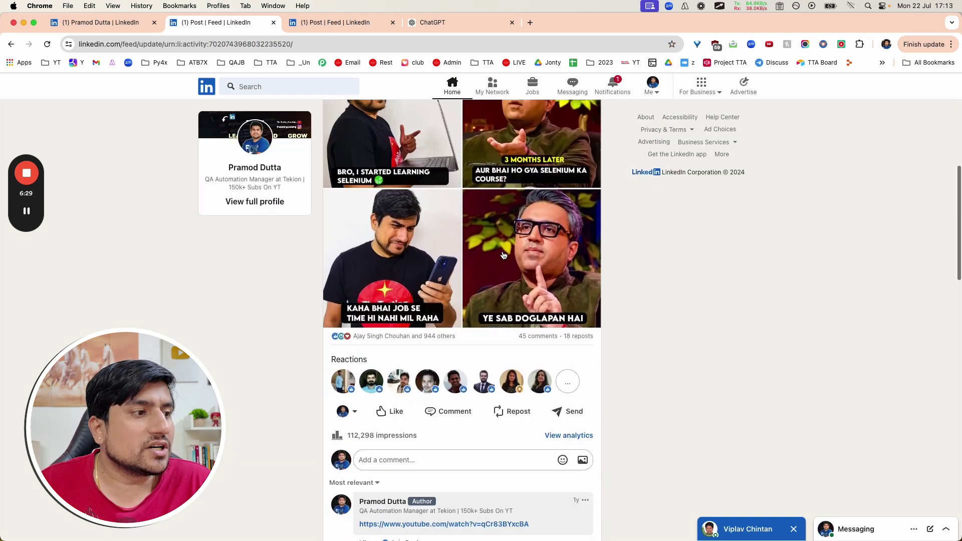
mouse_move(376, 258)
left_mouse_down()
mouse_move(430, 261)
mouse_move(464, 235)
mouse_move(346, 237)
mouse_move(386, 265)
left_mouse_up()
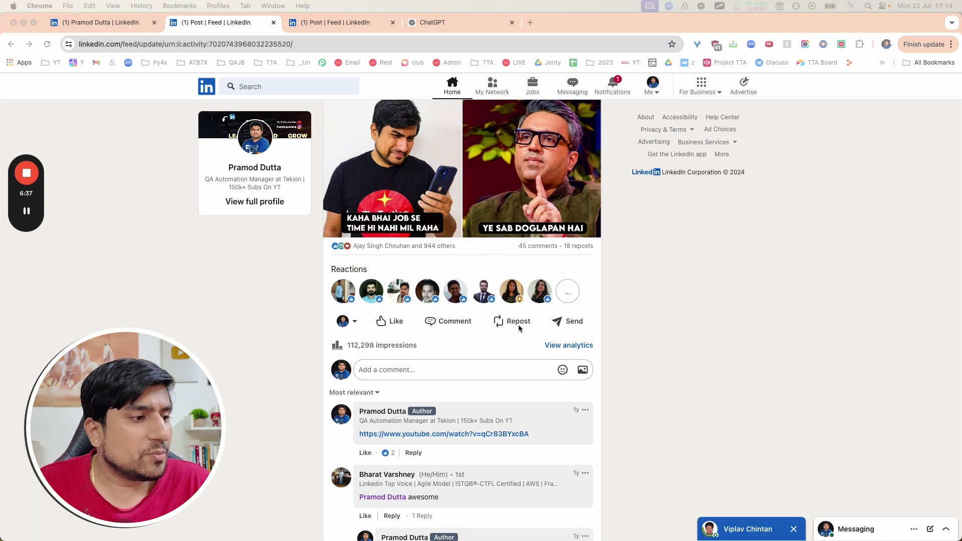
scroll(519, 323, "down", 6)
scroll(518, 324, "down", 5)
scroll(518, 323, "up", 8)
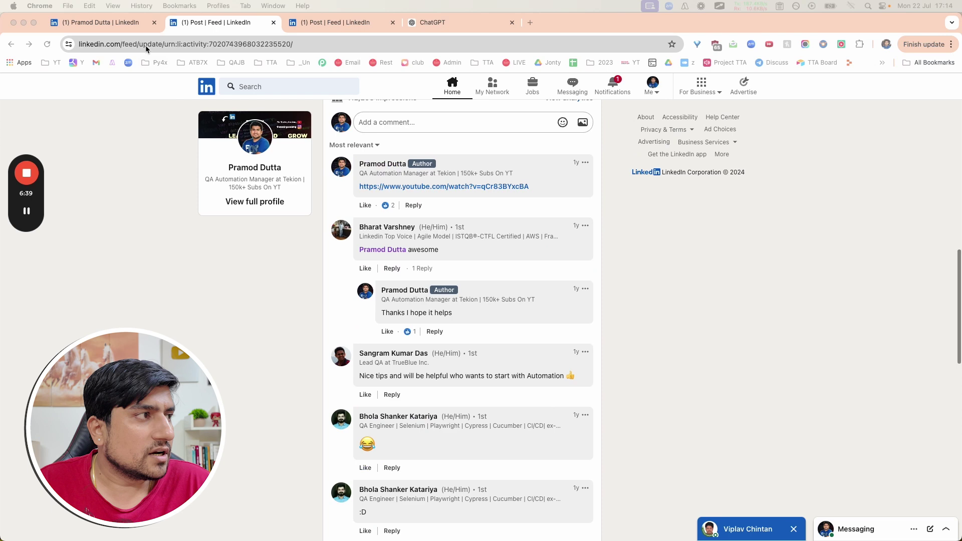
- Underline the reaction, comment and repost counts on the 'Breaking the Glass Ceiling' post
left_click(141, 23)
left_click(341, 23)
scroll(242, 214, "down", 3)
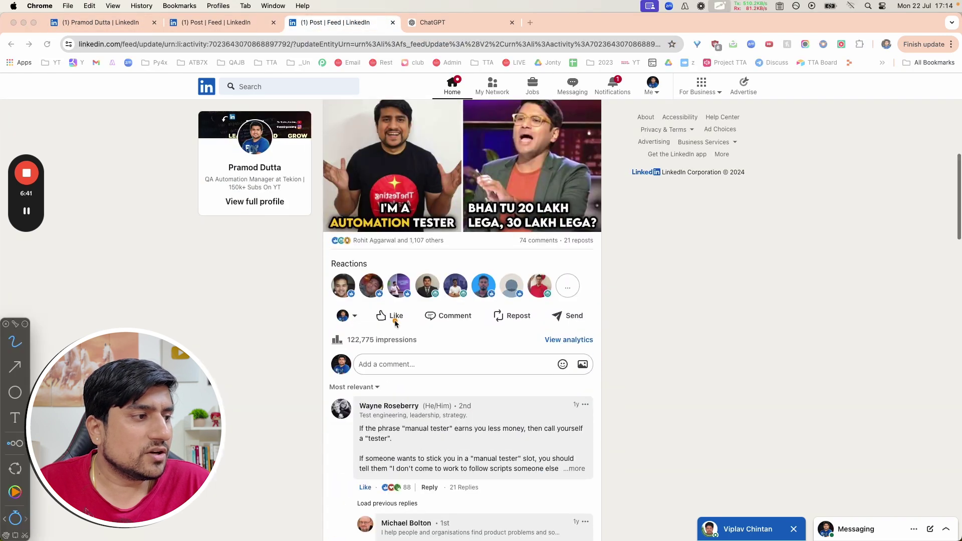
left_click_drag(397, 255, 463, 252)
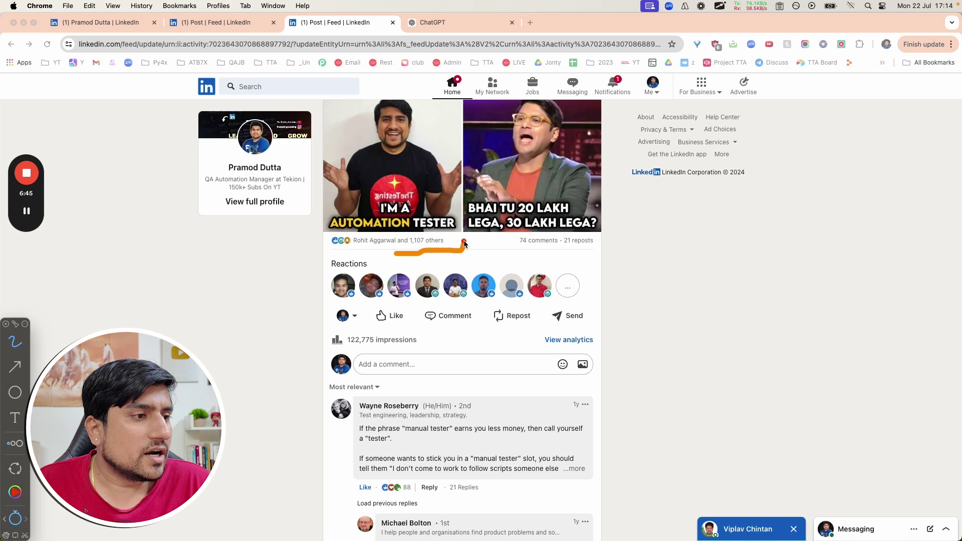
left_click_drag(513, 257, 560, 249)
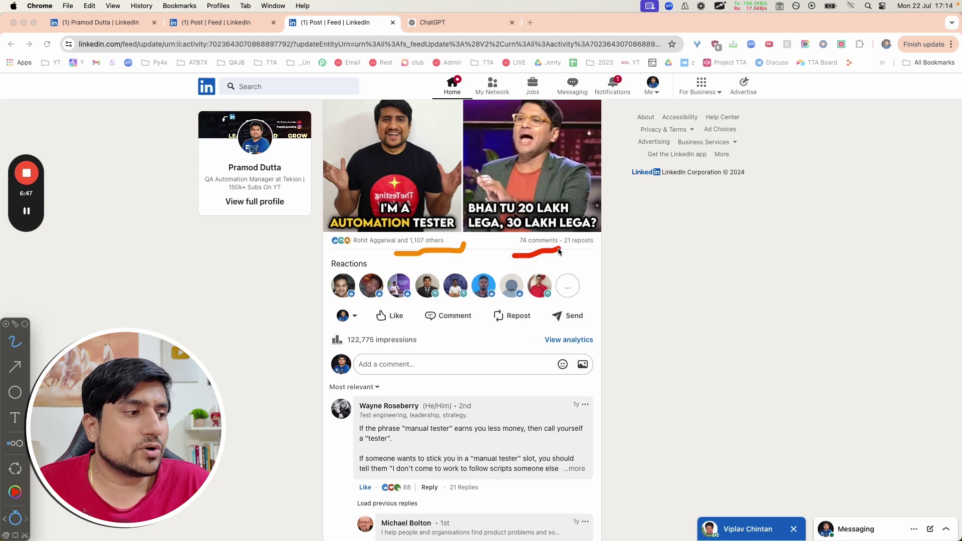
scroll(497, 329, "down", 20)
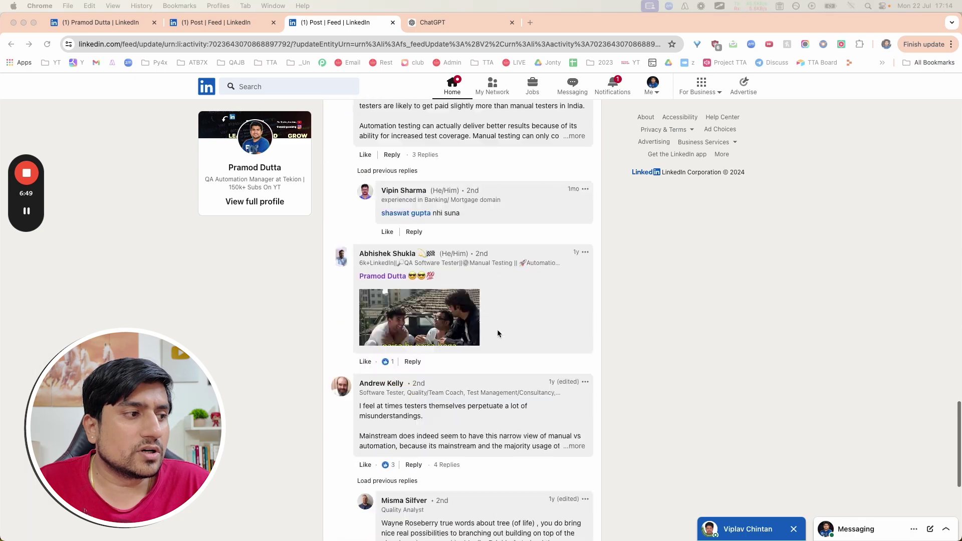
scroll(497, 330, "up", 20)
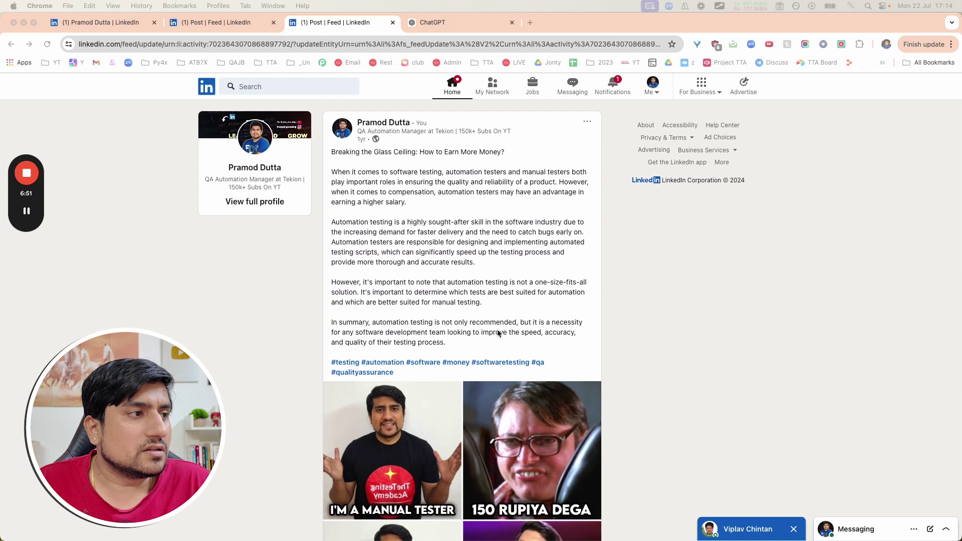
- Return to the LinkedIn profile page at its Experience section
key("ctrl+alt+a")
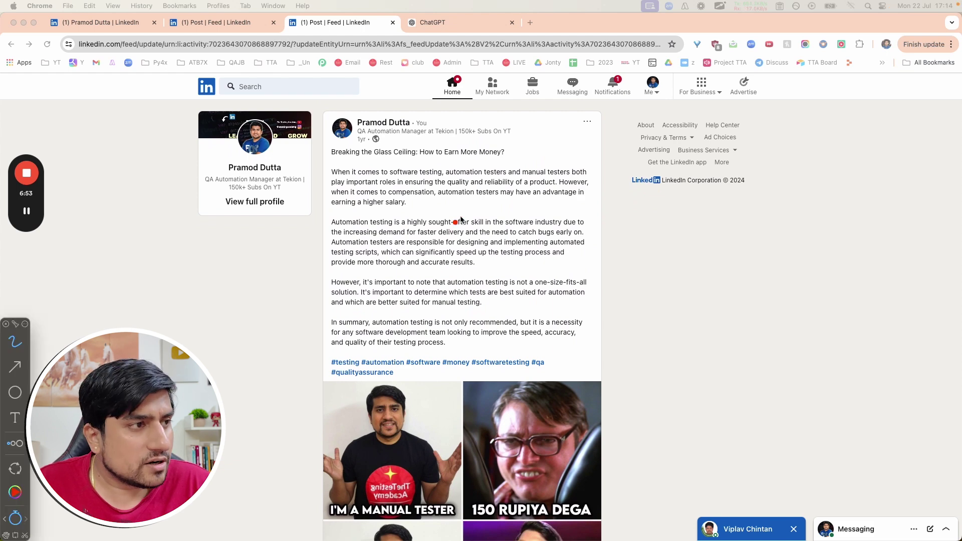
mouse_move(479, 165)
left_mouse_down()
mouse_move(496, 315)
mouse_move(482, 323)
left_mouse_up()
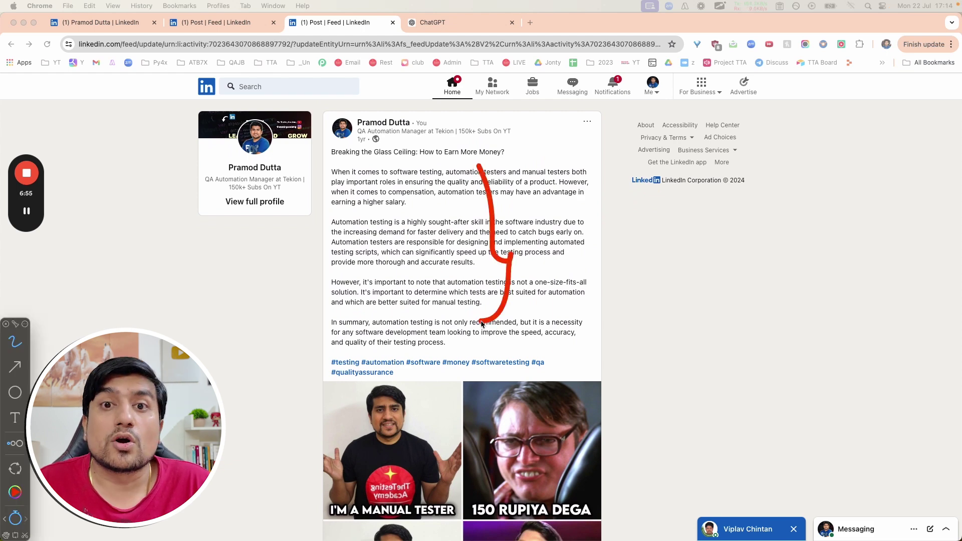
key("Escape")
left_click(222, 28)
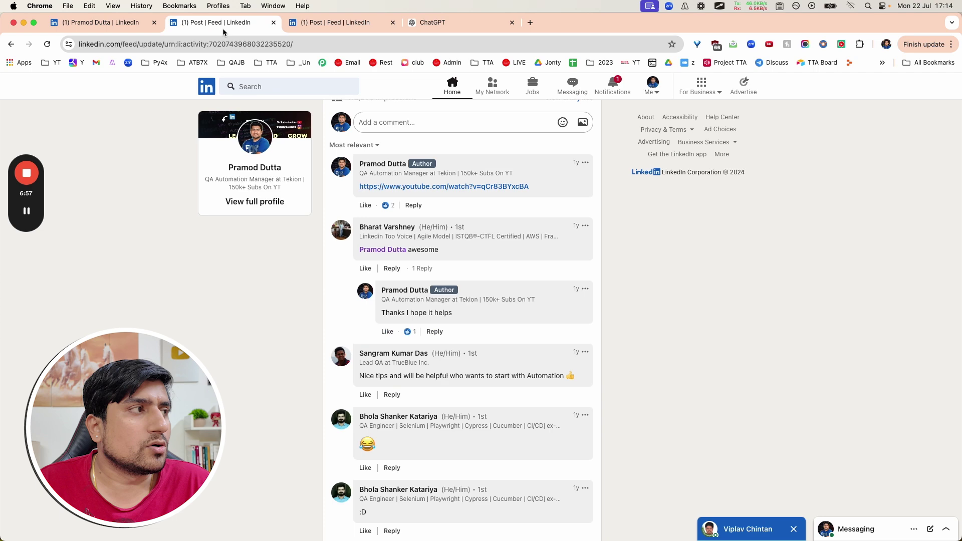
left_click(126, 25)
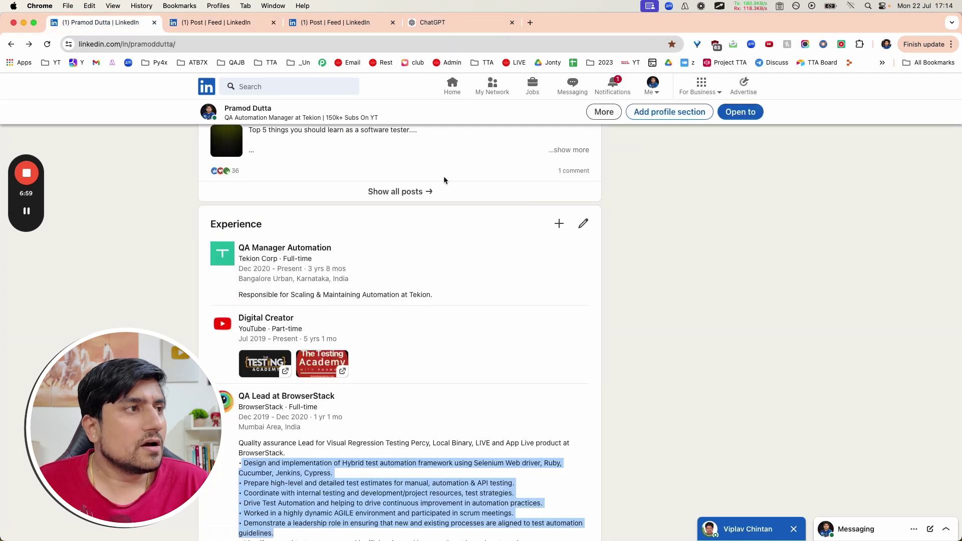
- Paste and send the LinkedIn content-sharing prompt in ChatGPT
left_click(440, 23)
scroll(335, 253, "down", 10)
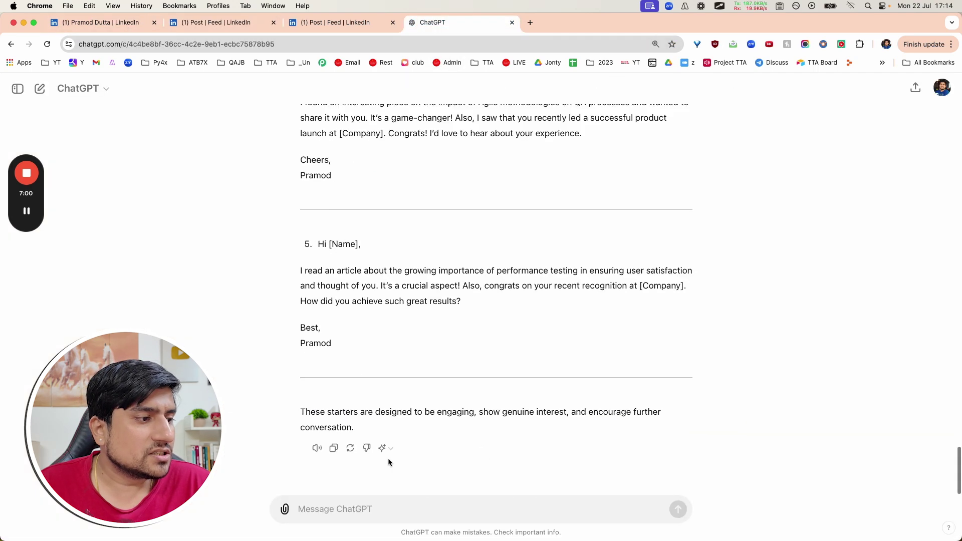
left_click(321, 509)
type("\"I would like you to create content for my LinkedIn profile. Craft me a few interesting, informative, and pertinent posts for LinkedIn that are related to [Your Domain/Your Interest]. Mainly emphasis on sharing industry knowledge, personal experiences, and thought leadership. Keep the tone conversational and limit the words to 150 maximum.\"")
key("Return")
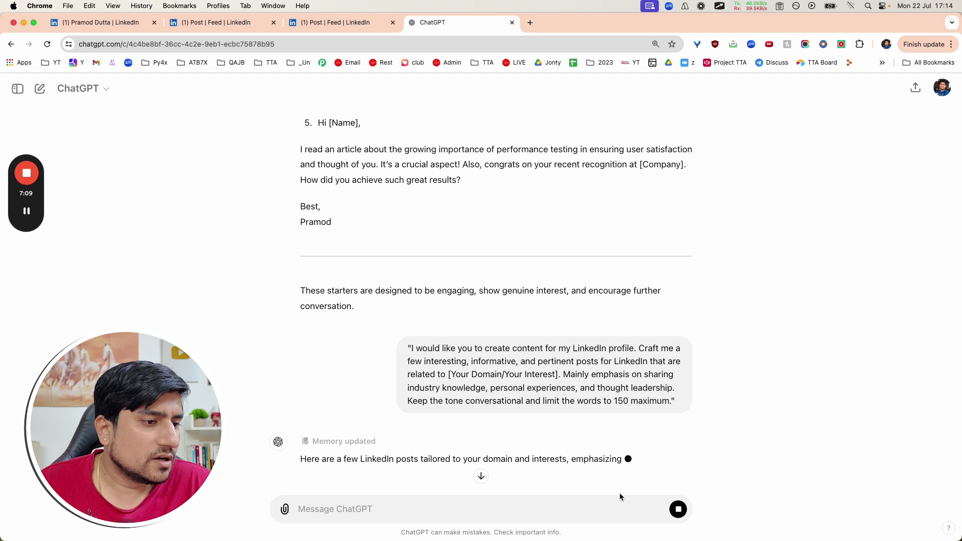
- Stop the reply, replace [Your Domain/Your Interest] with 'Software Testing', and resubmit
left_click(678, 509)
left_click(383, 349)
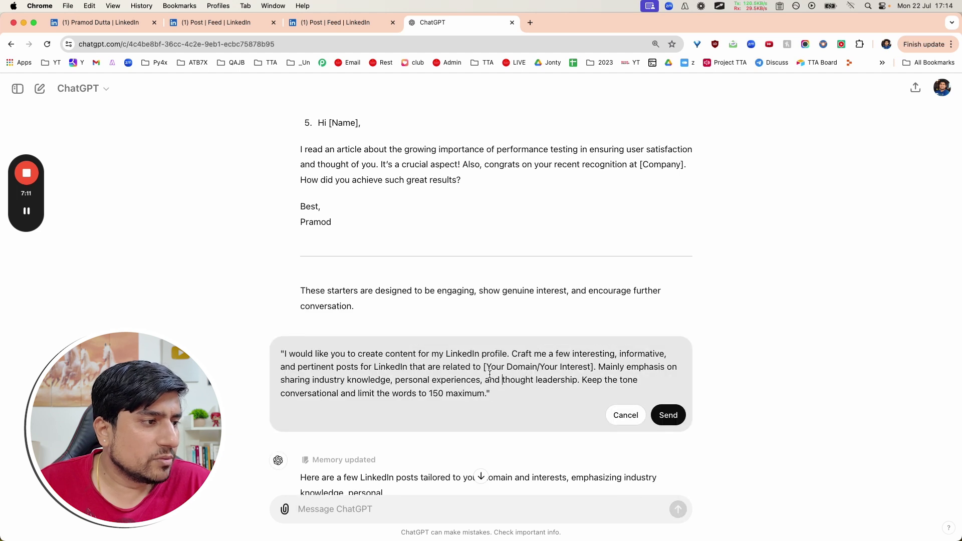
left_click_drag(484, 368, 596, 368)
type("Software Testing")
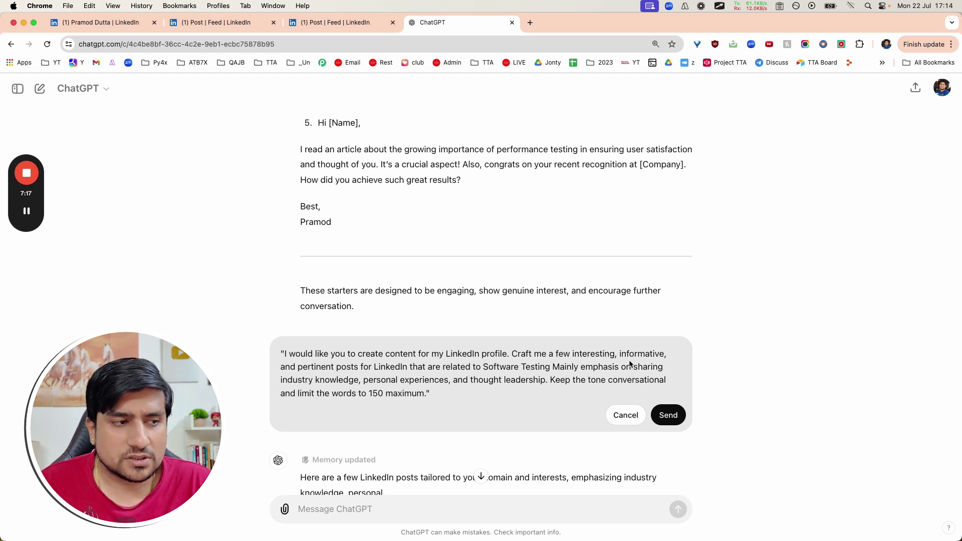
left_click(671, 415)
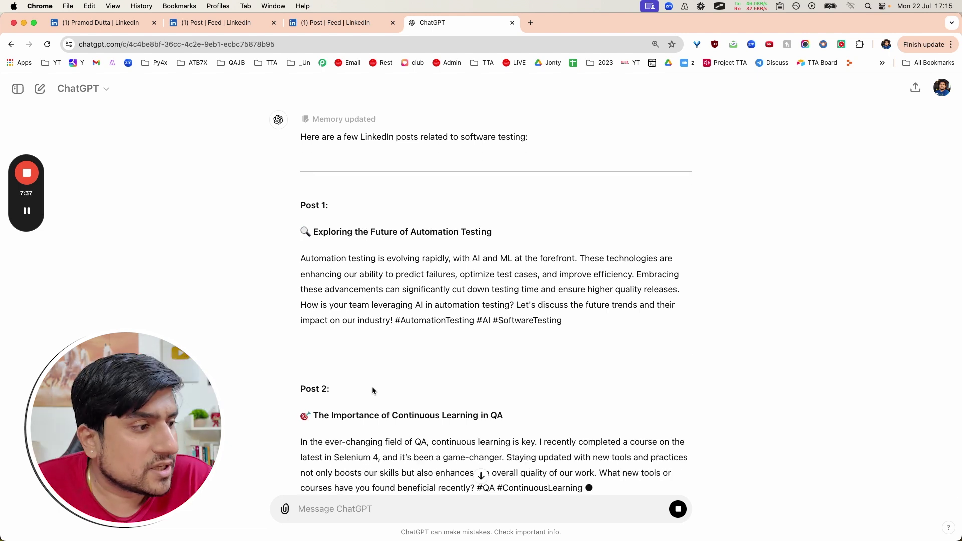
- Scroll through Posts 1–5 as ChatGPT drafts them, ending with Agile in QA
scroll(372, 390, "down", 5)
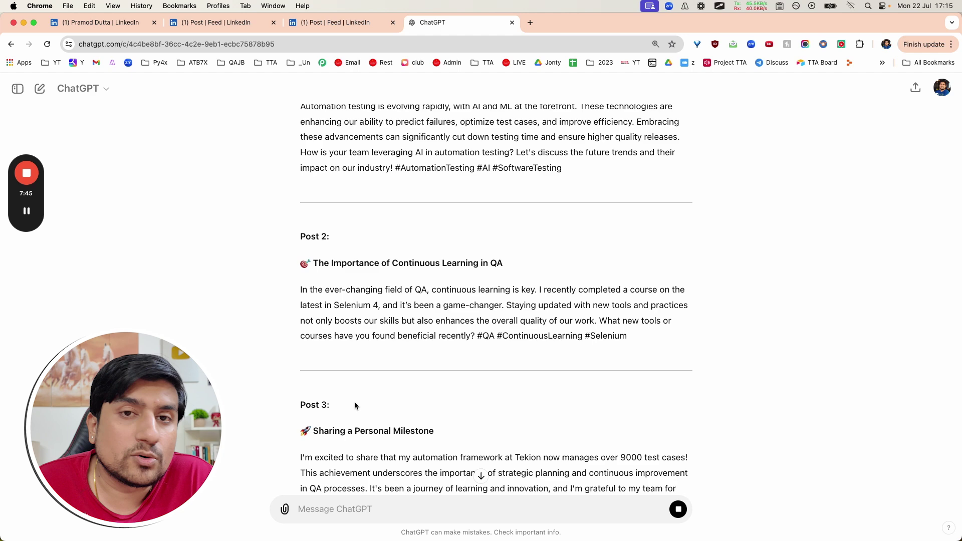
scroll(355, 405, "down", 6)
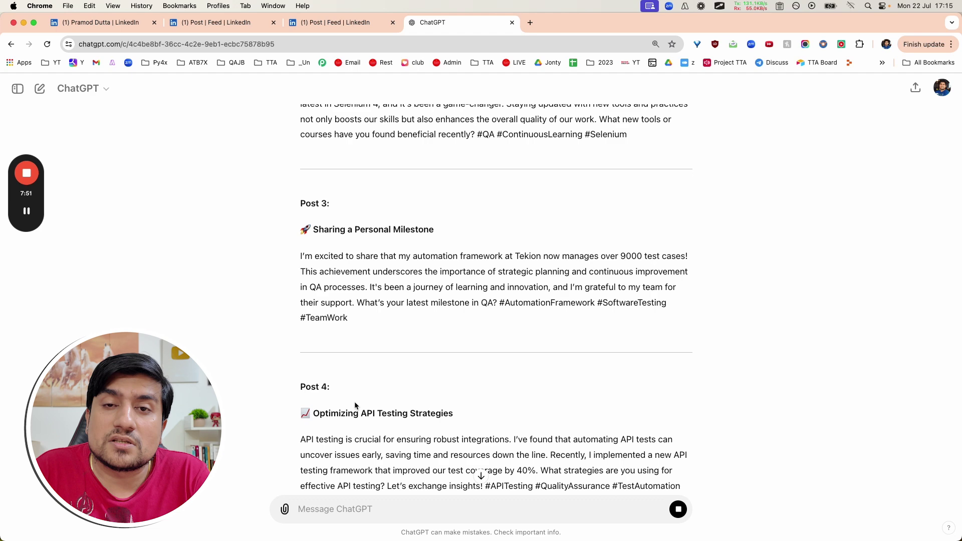
scroll(356, 405, "down", 5)
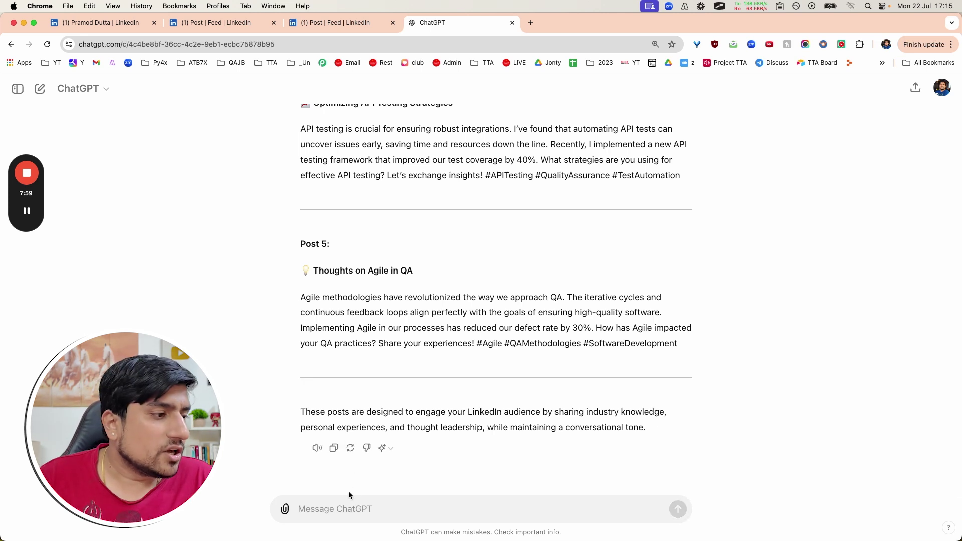
- Send 'Give me 30 Day calender' to ChatGPT
left_click(336, 505)
type("30 D")
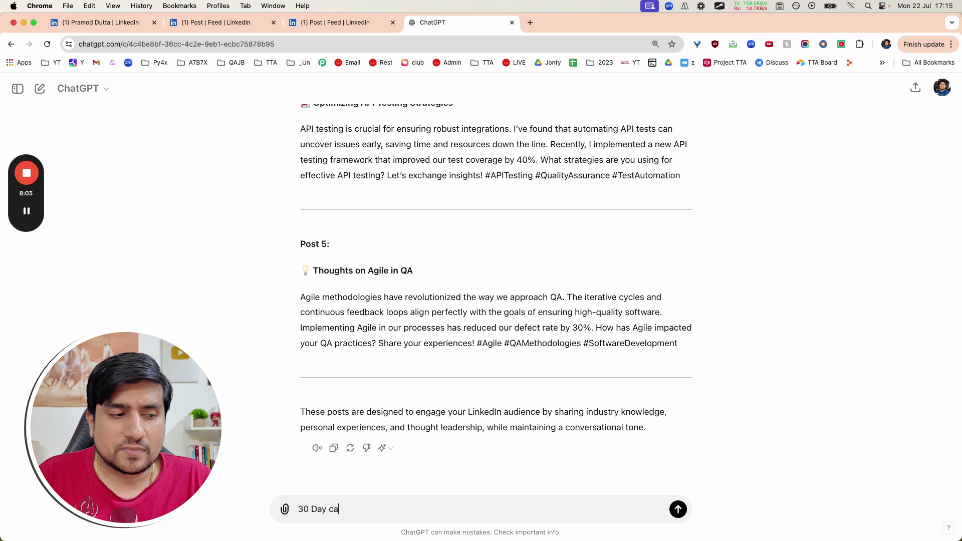
type("ay")
key("BackSpace")
key("BackSpace")
key("BackSpace")
key("BackSpace")
key("BackSpace")
key("BackSpace")
type("Give me 30 Day cal")
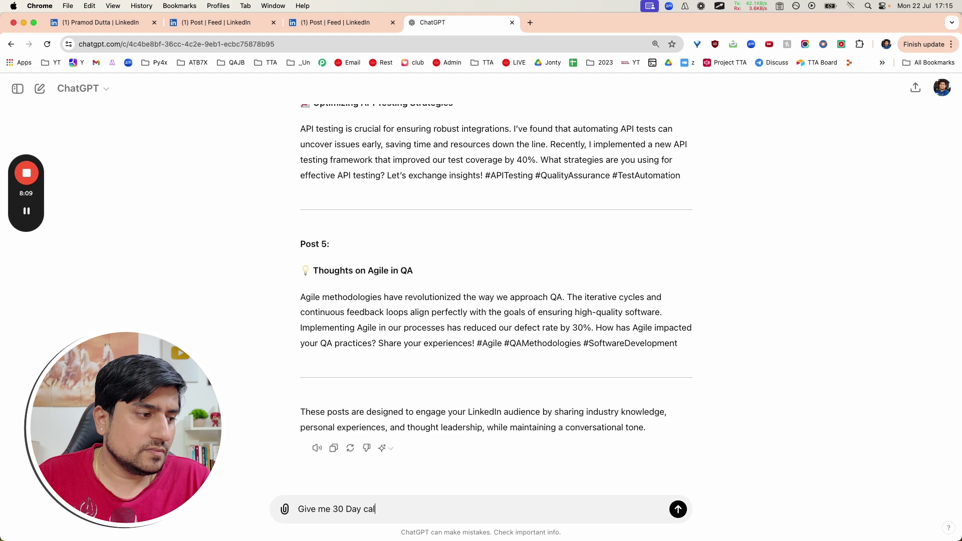
type("ender")
key("Return")
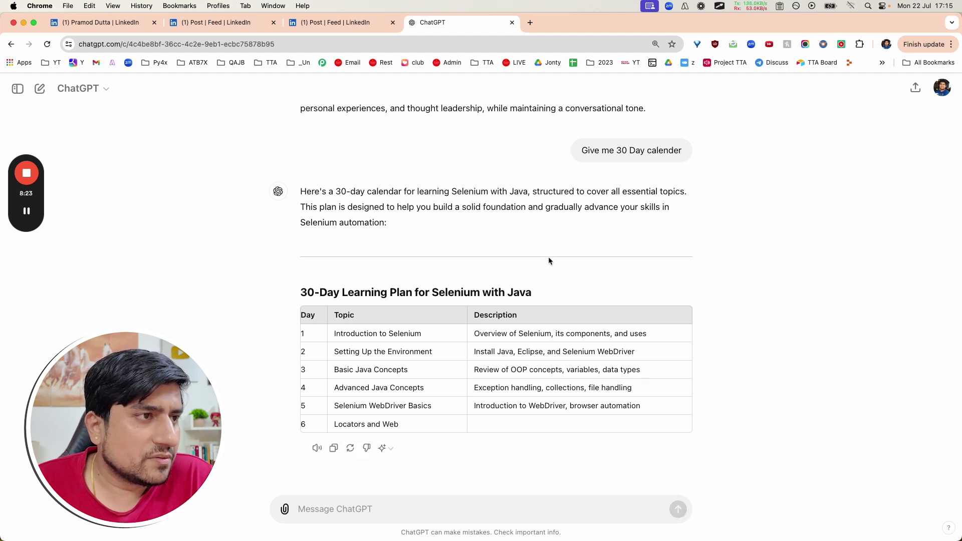
- Correct 'calender' to 'calendar' in the last request via spell-check
left_click(560, 151)
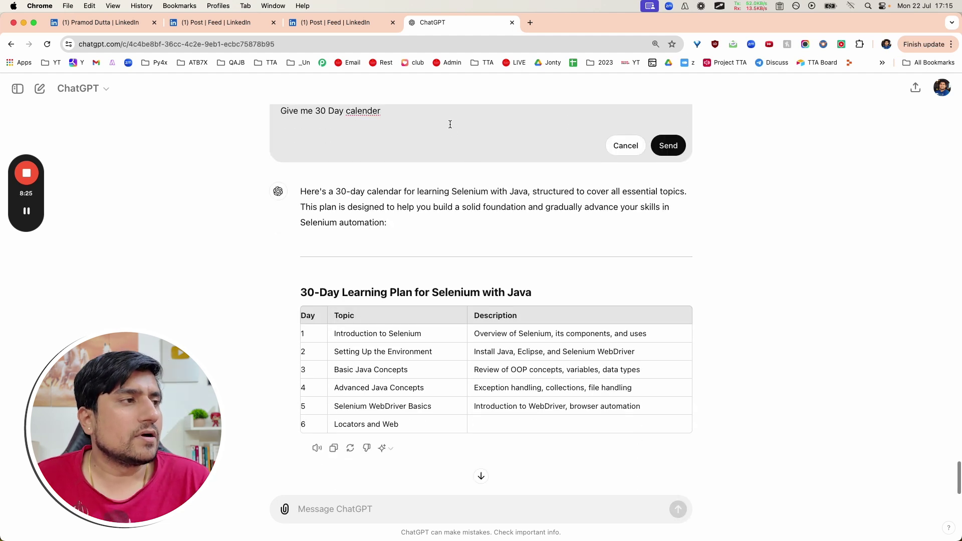
scroll(450, 125, "up", 2)
right_click(365, 181)
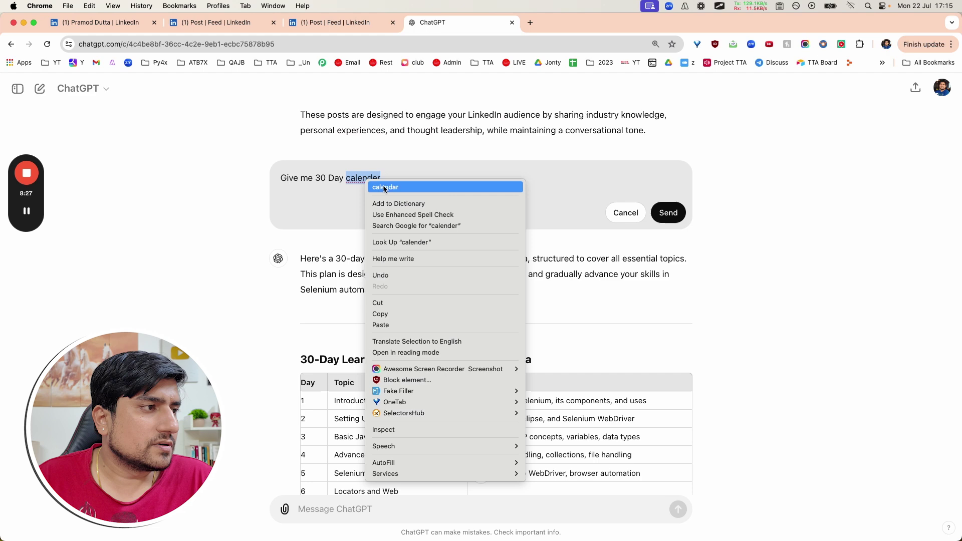
left_click(385, 187)
- Reword the request to 'for the above create content for my LinkedIn profiles' and resend it
type("for the above p")
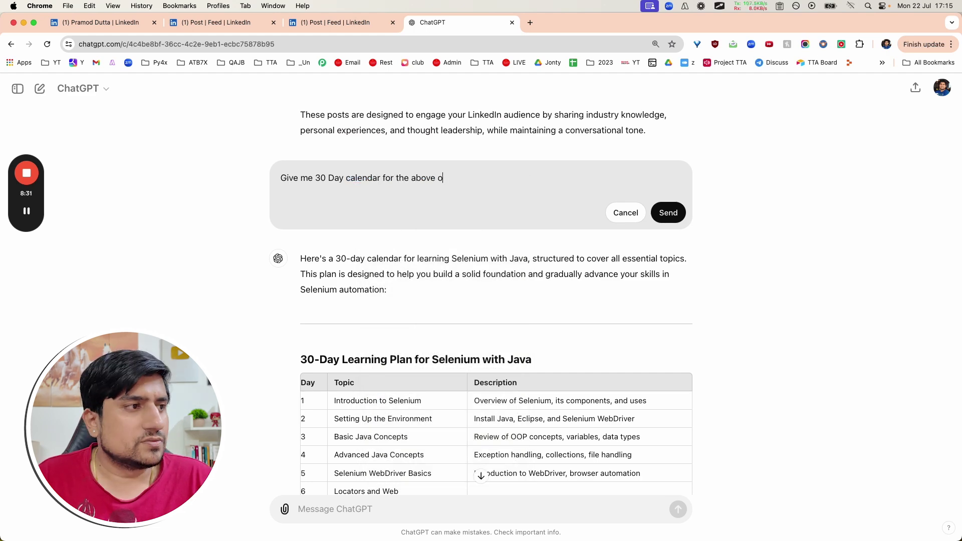
scroll(440, 175, "up", 20)
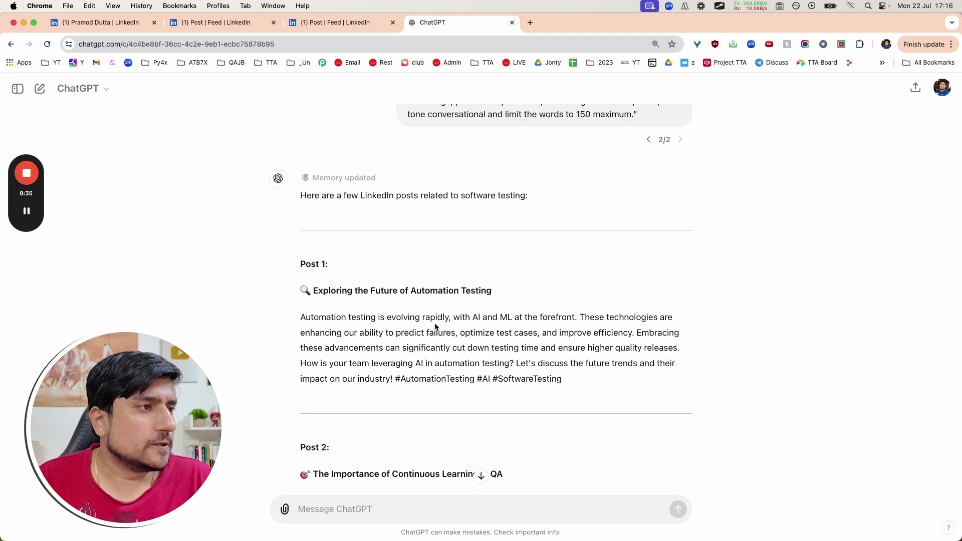
scroll(509, 247, "up", 3)
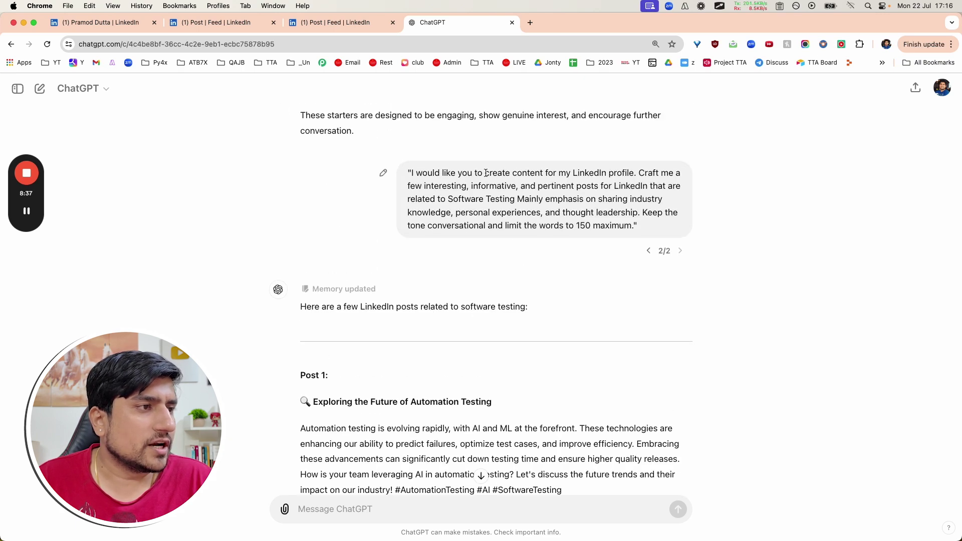
left_click_drag(486, 173, 632, 173)
scroll(630, 173, "down", 15)
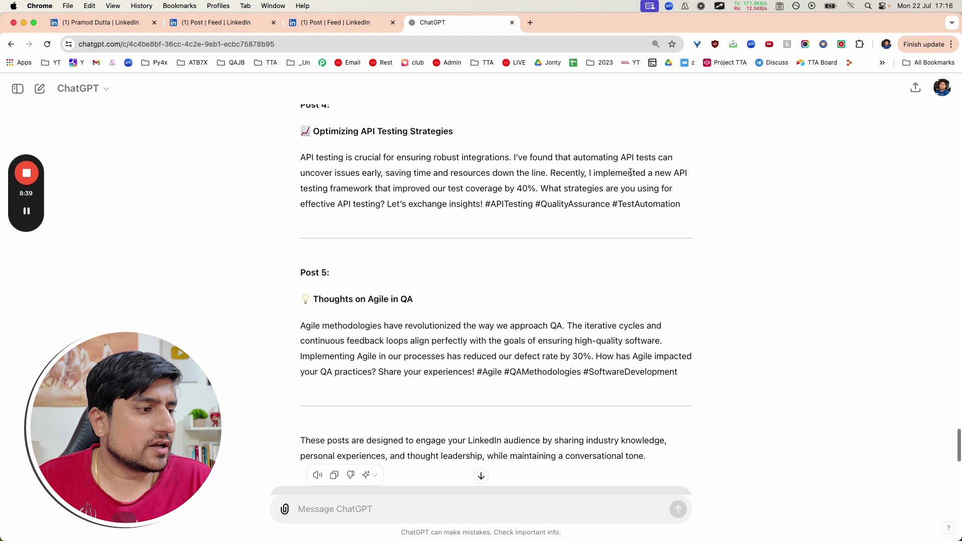
key("ctrl+x")
key("ctrl+v")
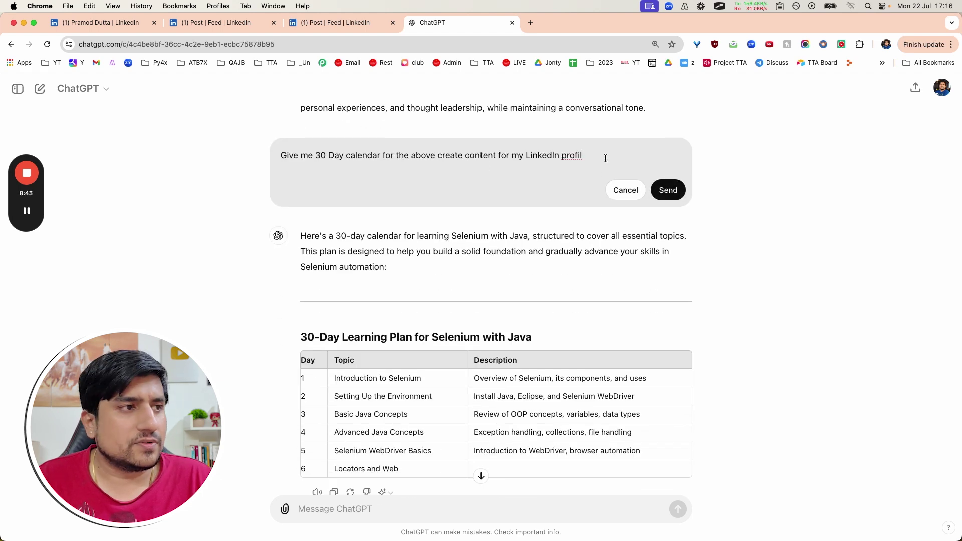
type("es")
left_click(669, 190)
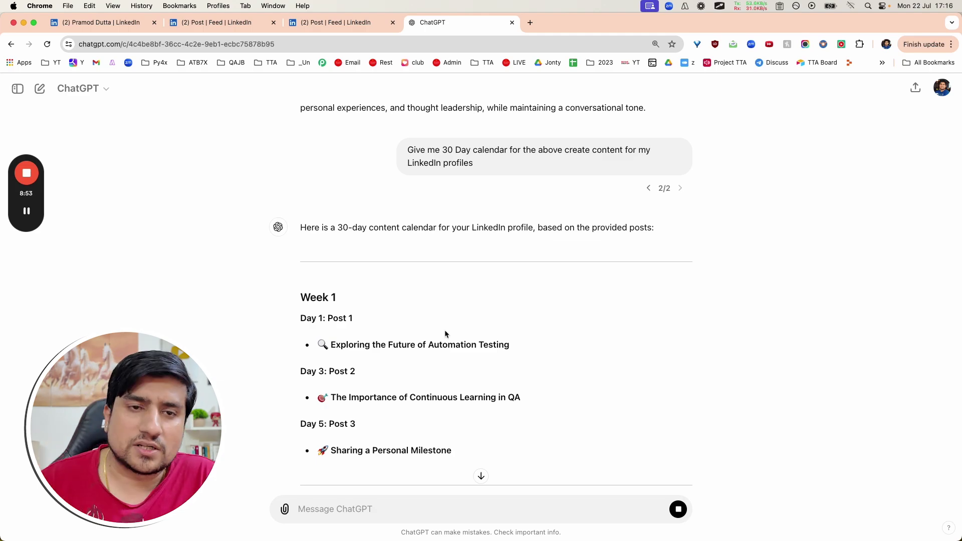
key("ctrl+Left")
key("ctrl+Left")
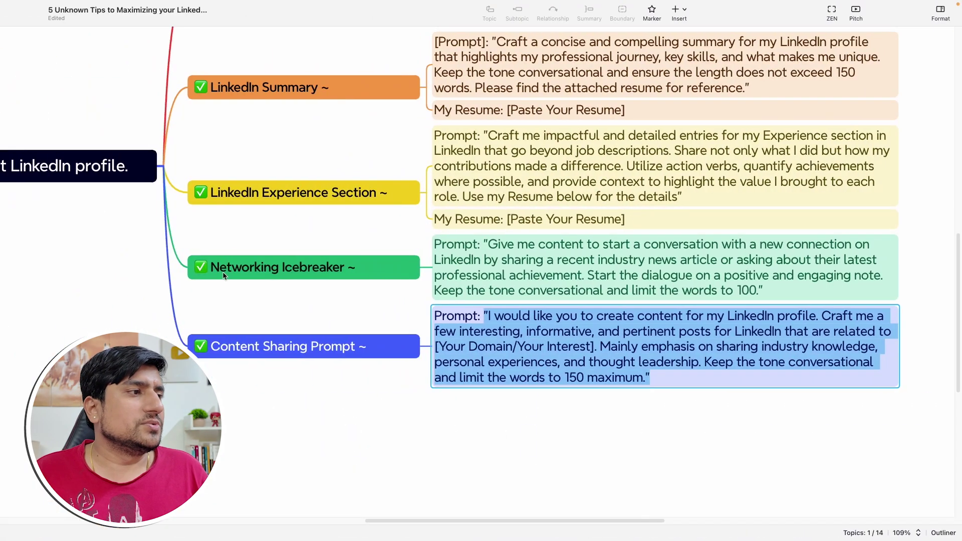
- Zoom out to fit all five LinkedIn prompt branches in view
left_click(308, 270)
key("super+minus")
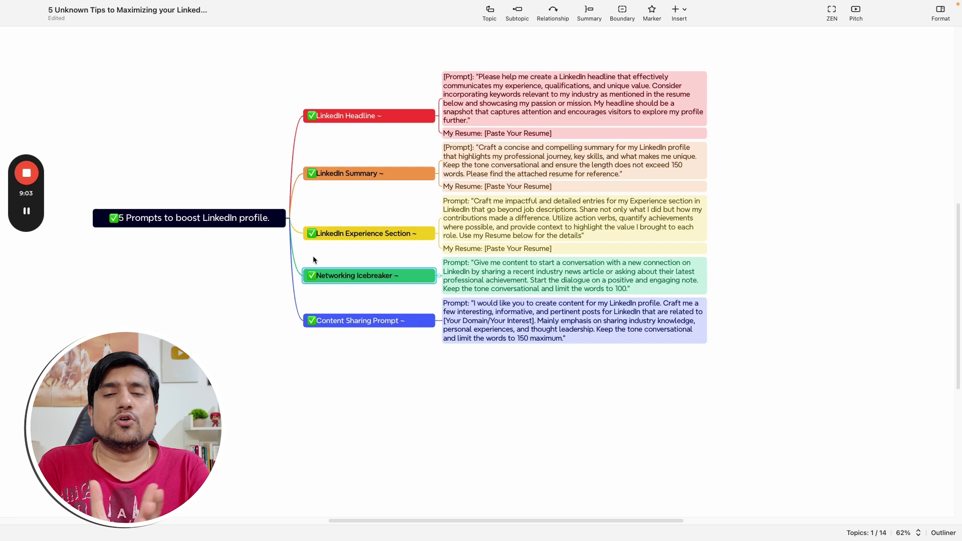
- Show the course page's top banner for the 4x Job Ready Python Automation Blueprint
key("ctrl+Right")
key("ctrl+Right")
key("ctrl+Right")
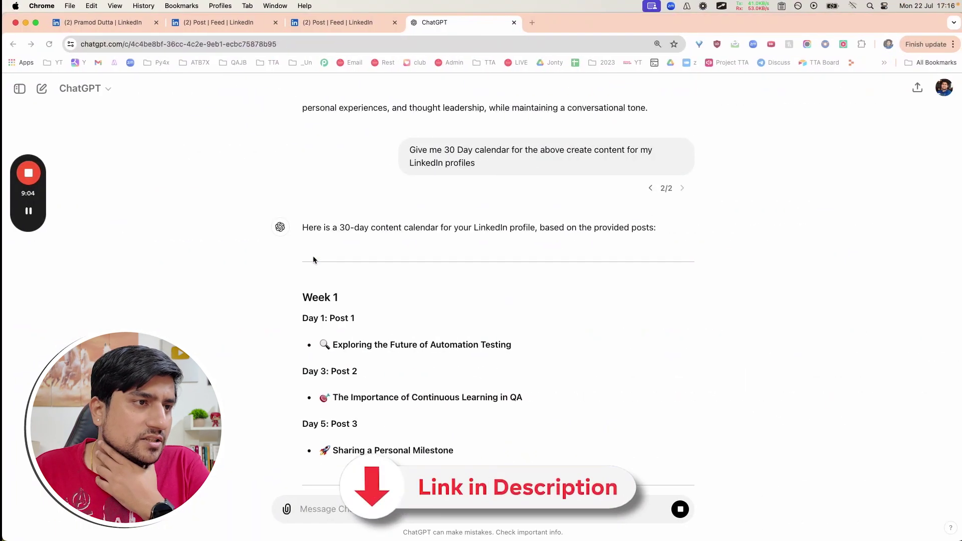
scroll(286, 213, "up", 15)
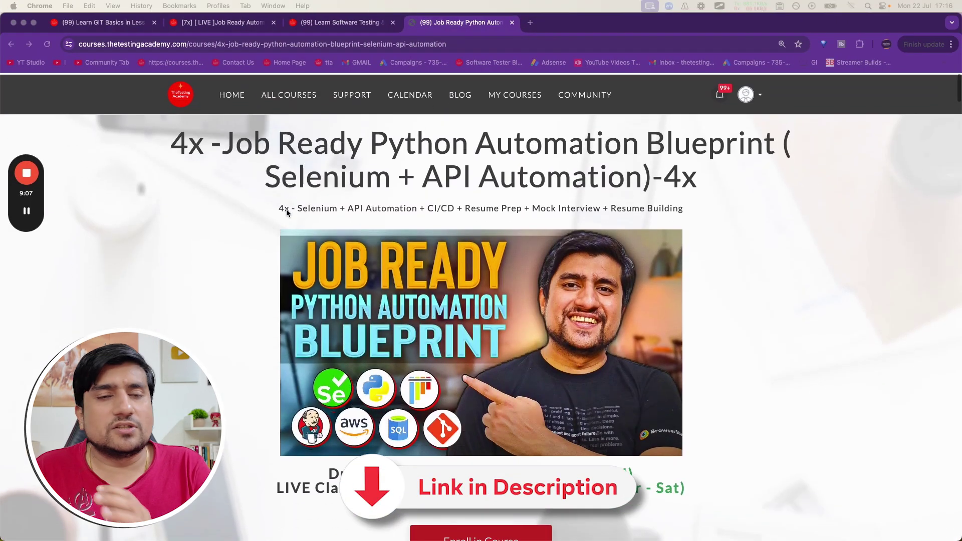